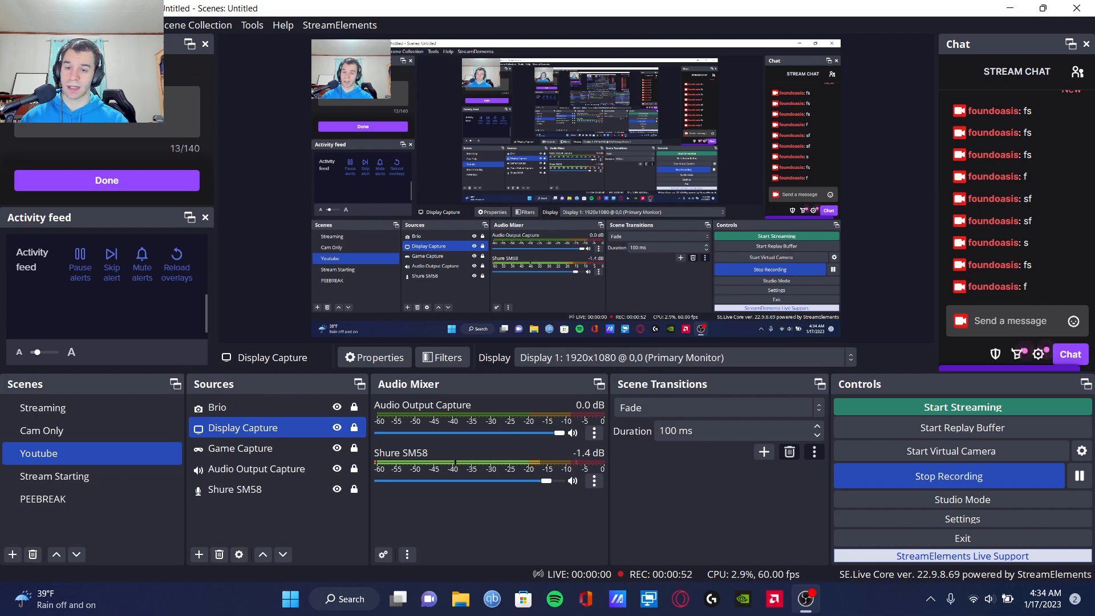
Step: Open the settings, try the Dark theme, and return the theme to Yami (Default)
left_click(12, 25)
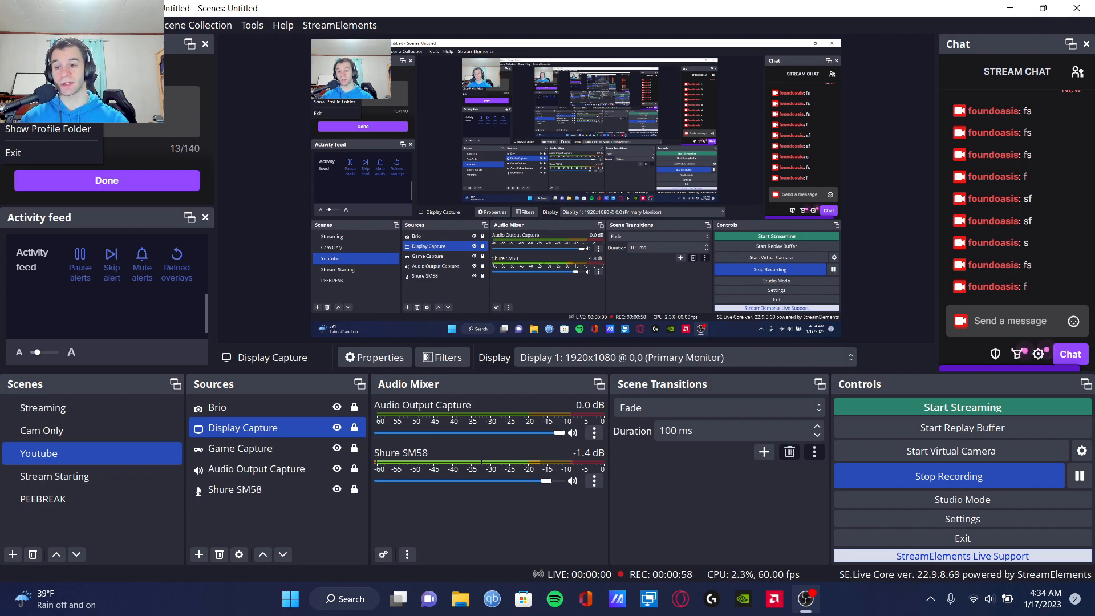
left_click(27, 86)
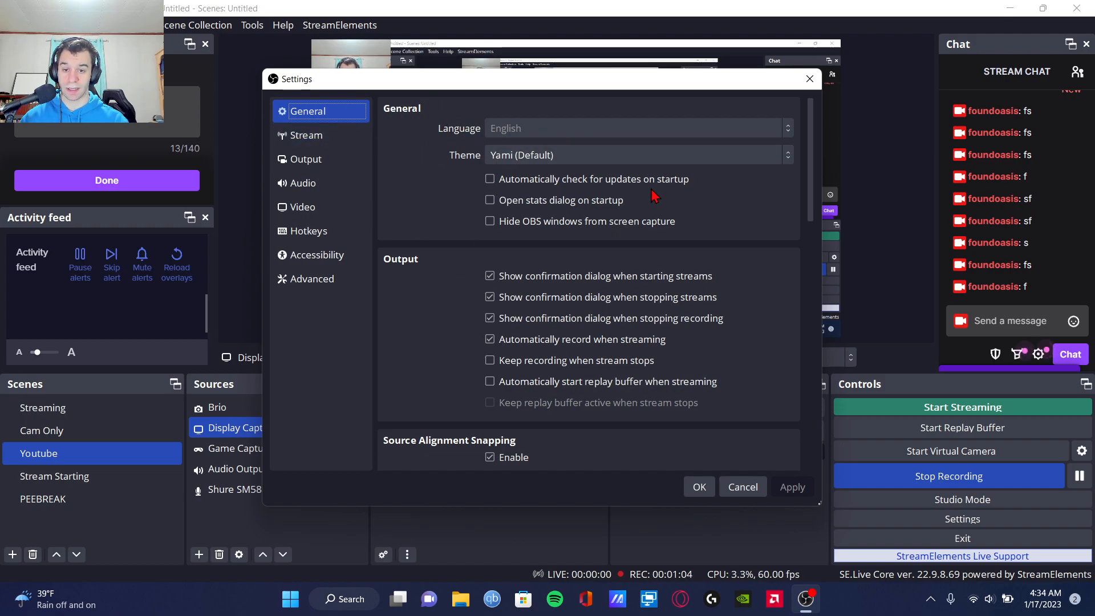
left_click(554, 162)
left_click(520, 193)
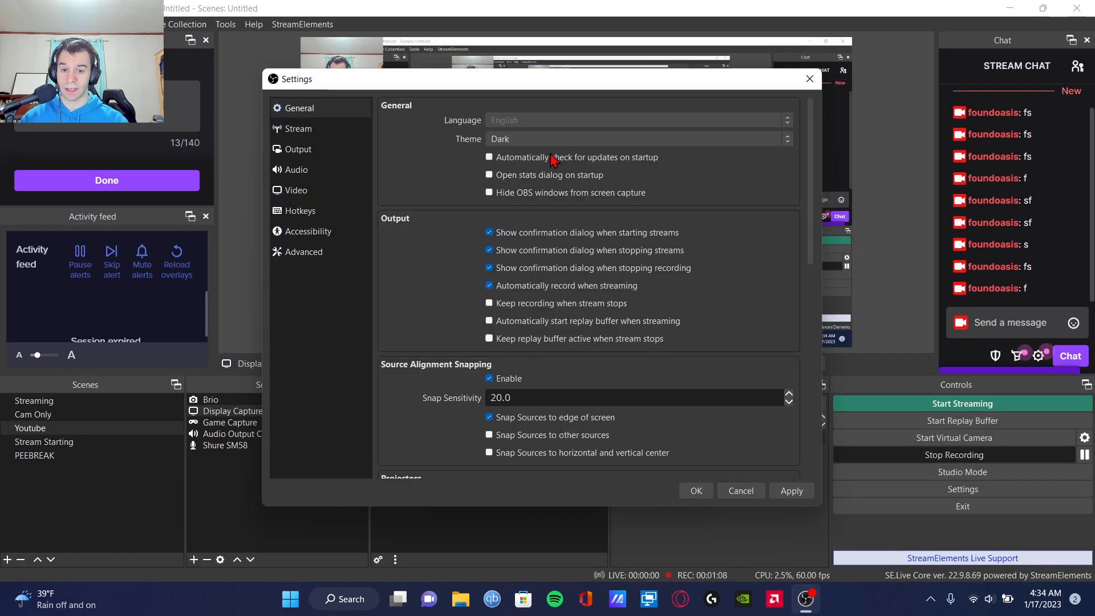
left_click(519, 139)
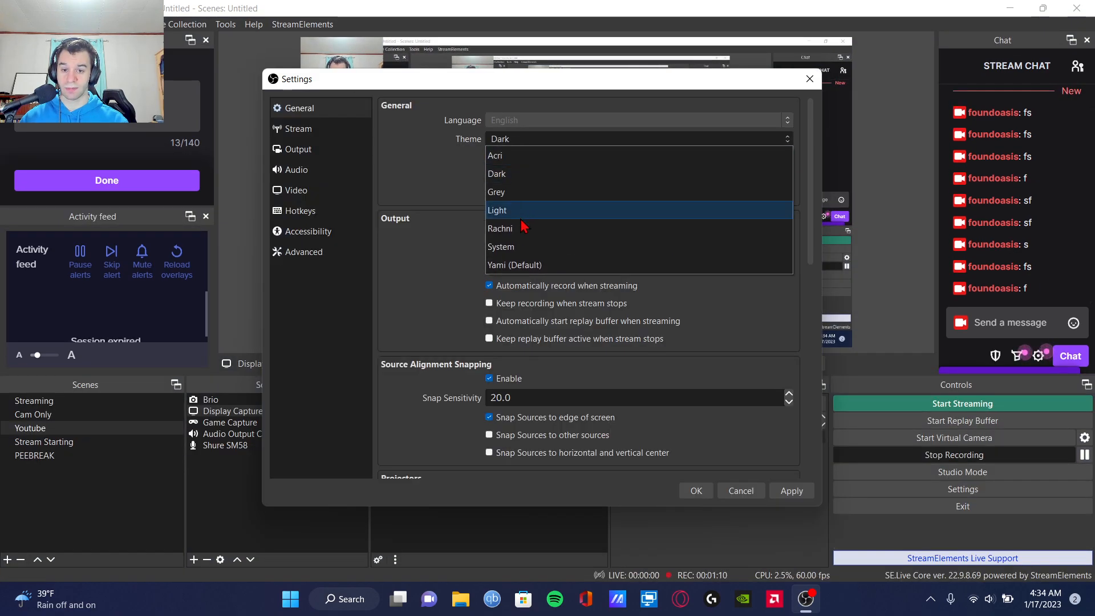
left_click(511, 264)
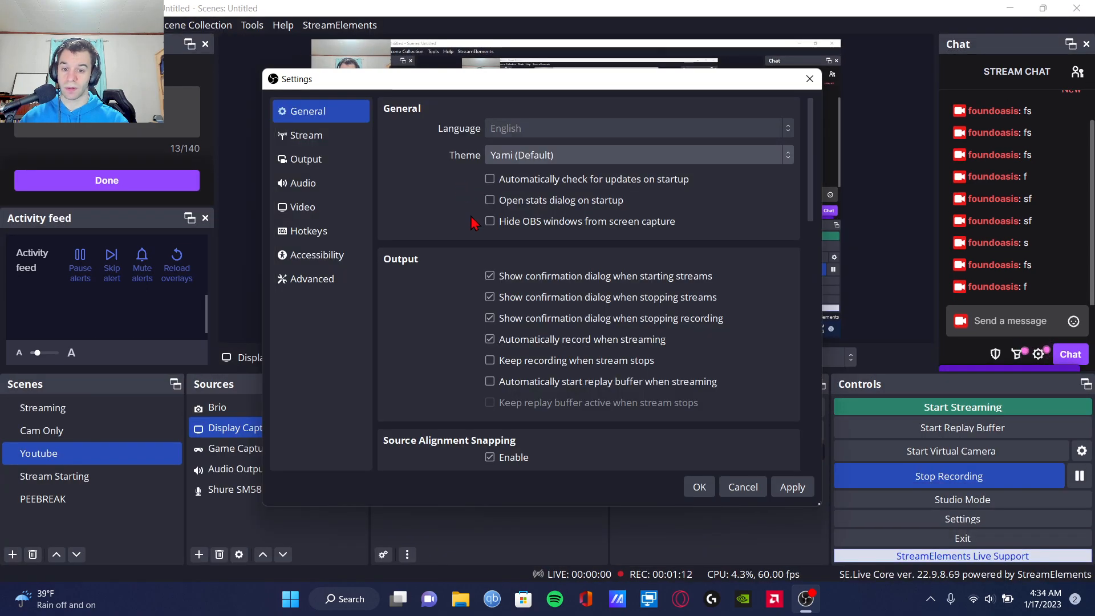
Step: Review the general settings for output, source alignment snapping, projectors, system tray, studio mode and multiview
scroll(441, 265, "down", 2)
scroll(440, 265, "down", 2)
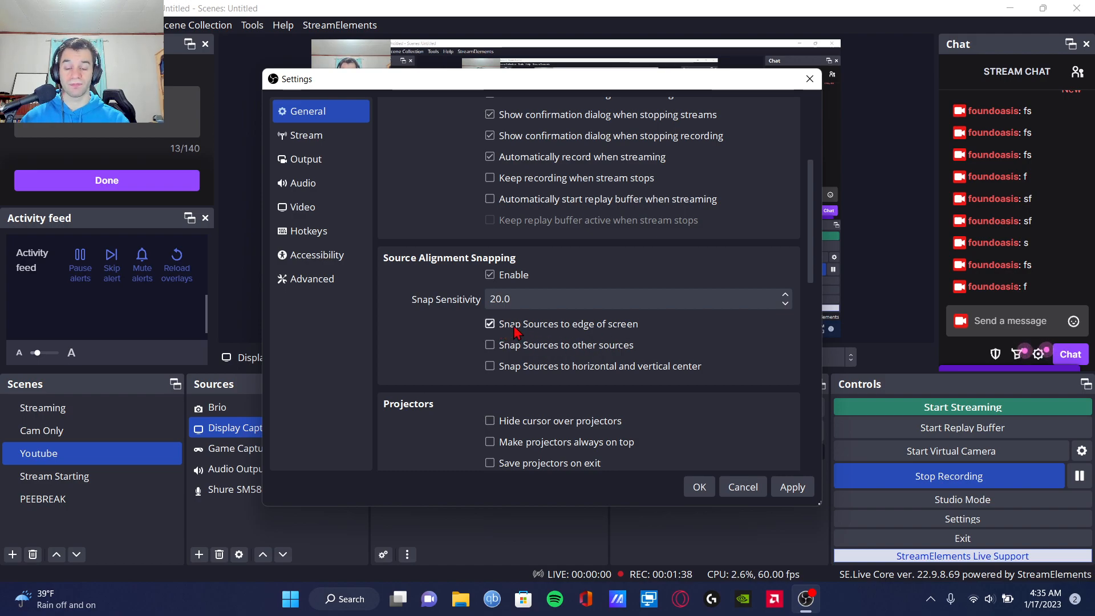
left_click_drag(568, 86, 637, 301)
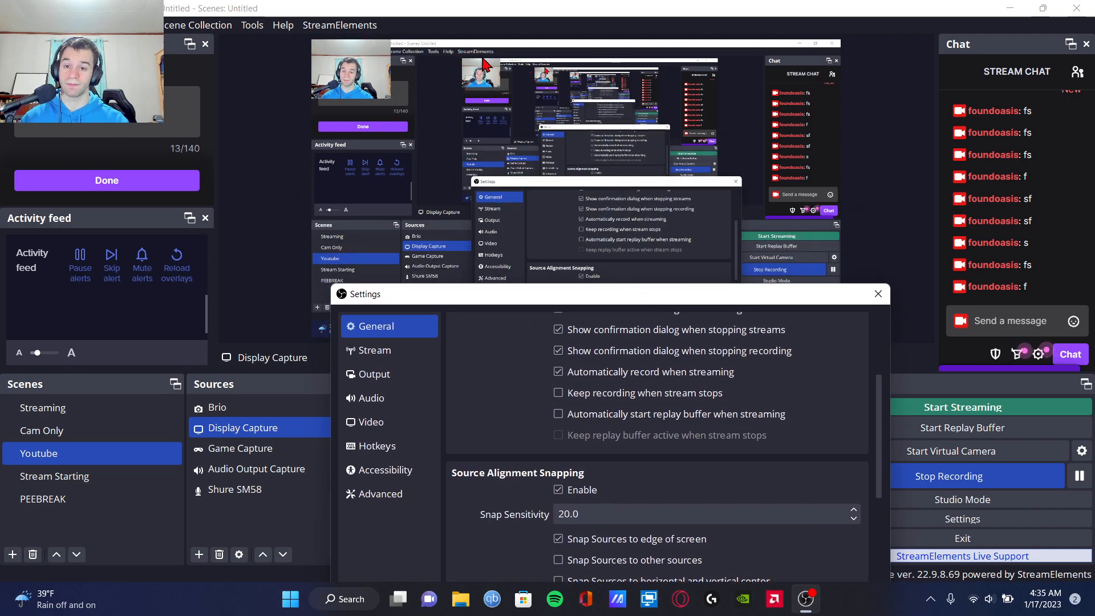
left_click_drag(598, 302, 553, 63)
scroll(655, 333, "down", 10)
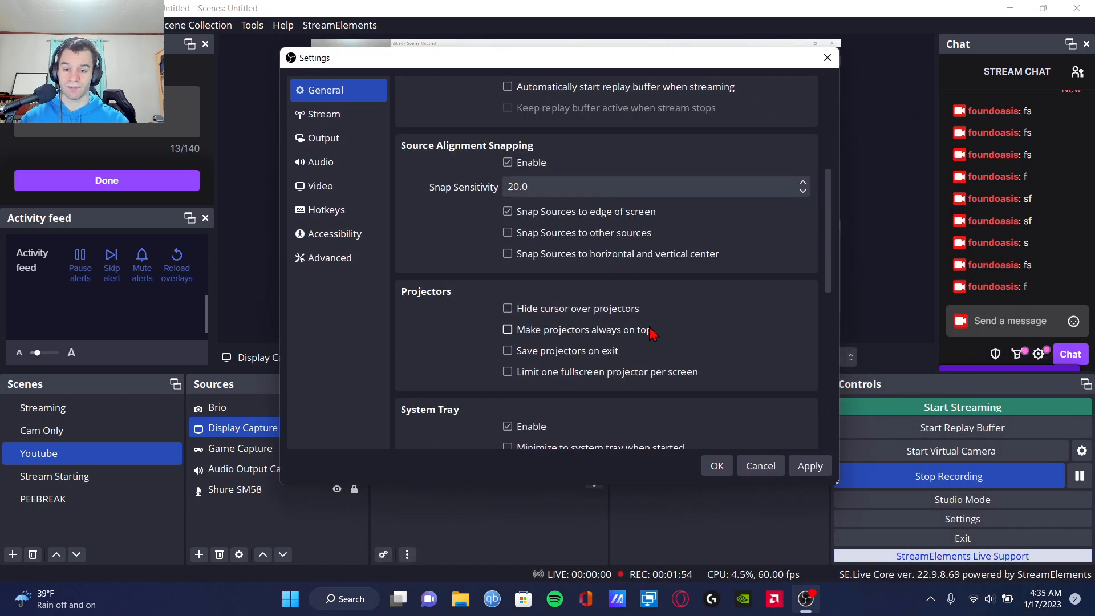
scroll(663, 388, "down", 5)
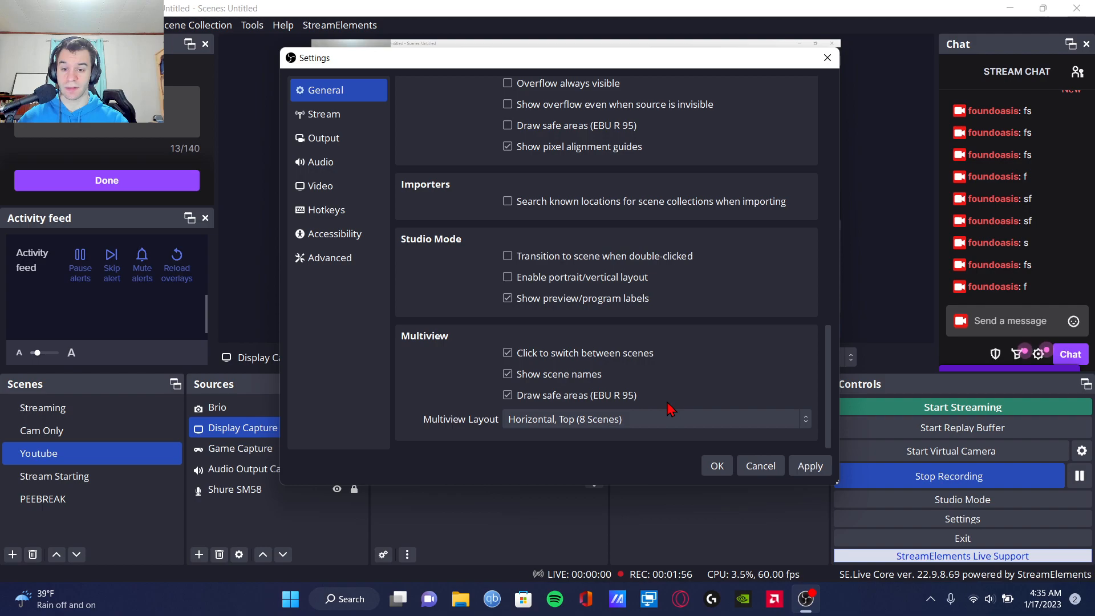
scroll(665, 399, "up", 15)
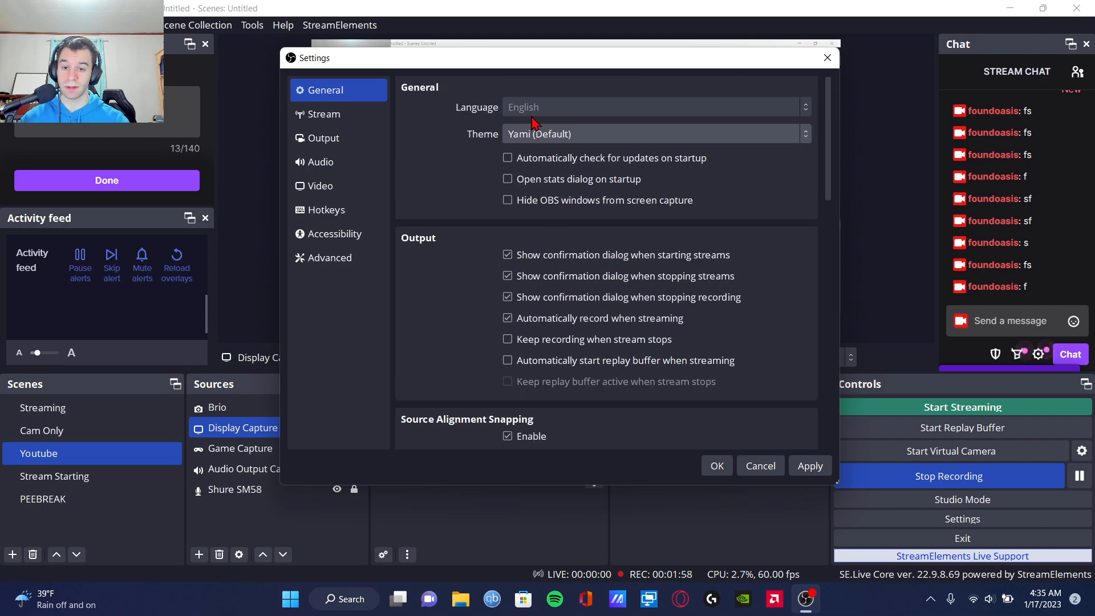
scroll(641, 200, "down", 2)
scroll(486, 254, "up", 2)
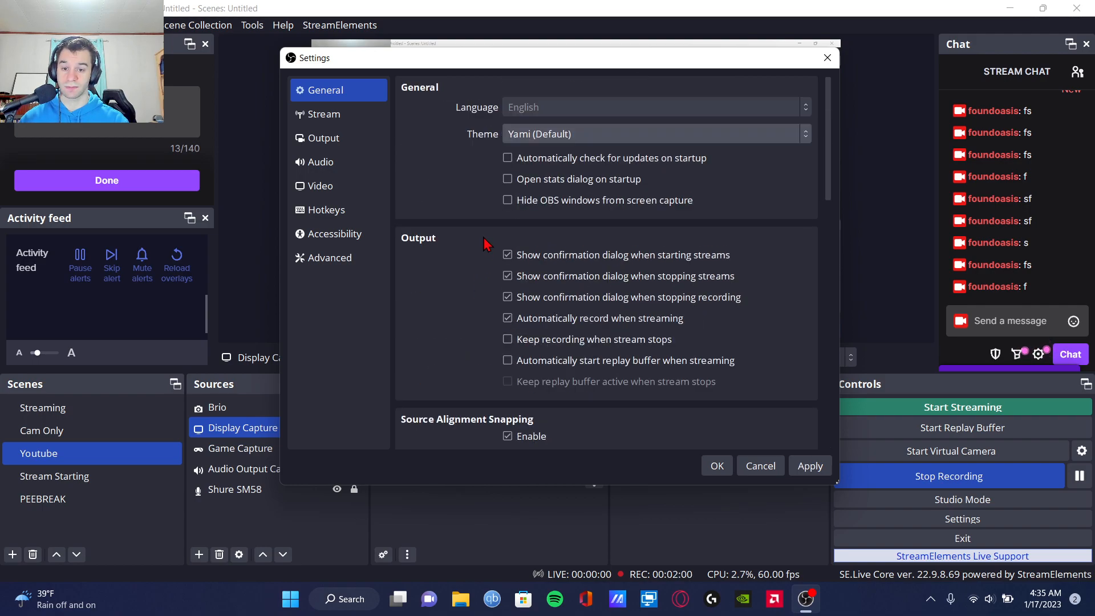
Step: Review the Twitch stream settings, including the chat add-ons and the option to ignore service recommendations, and close the settings
left_click(340, 114)
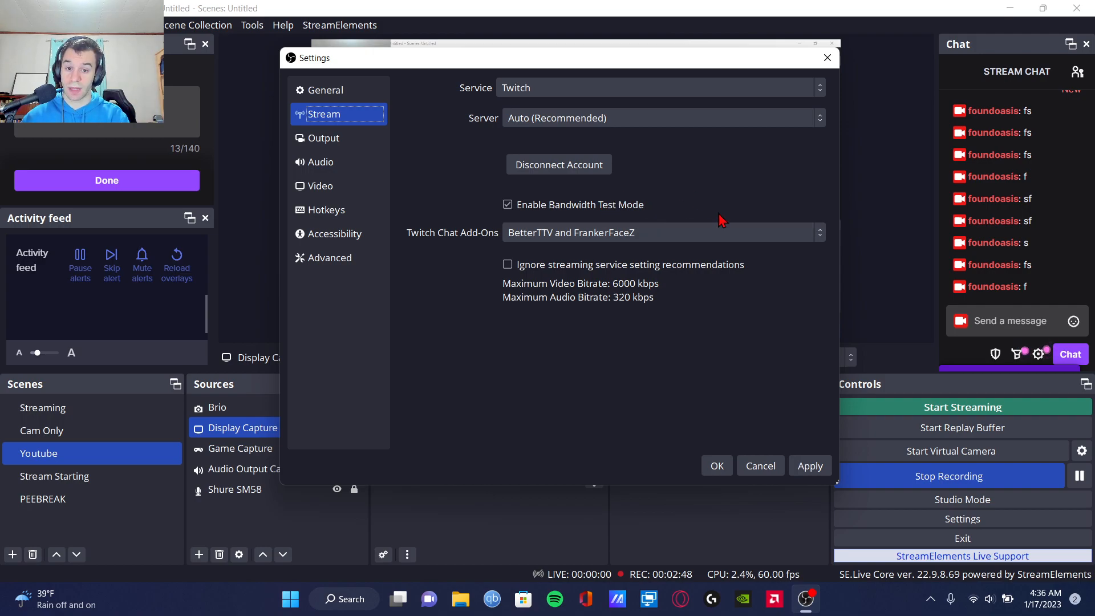
left_click(617, 234)
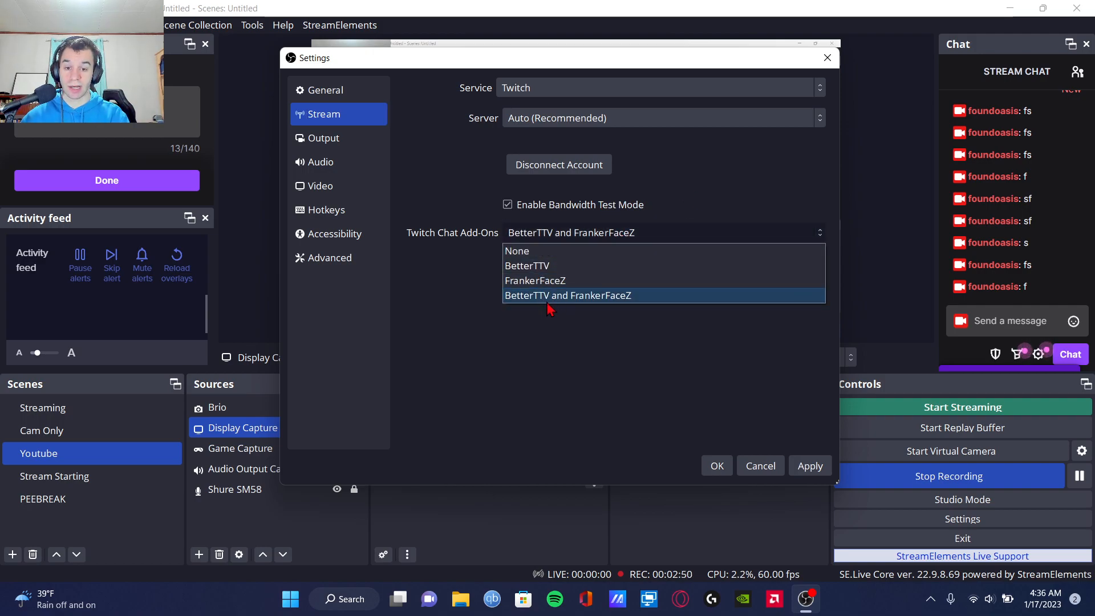
left_click(534, 374)
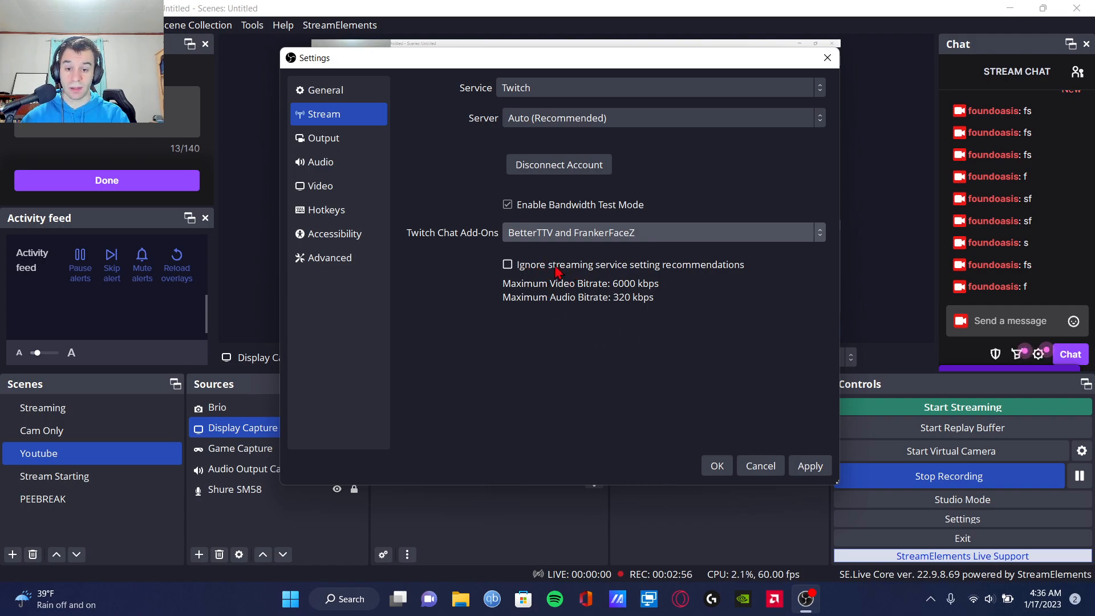
left_click(507, 264)
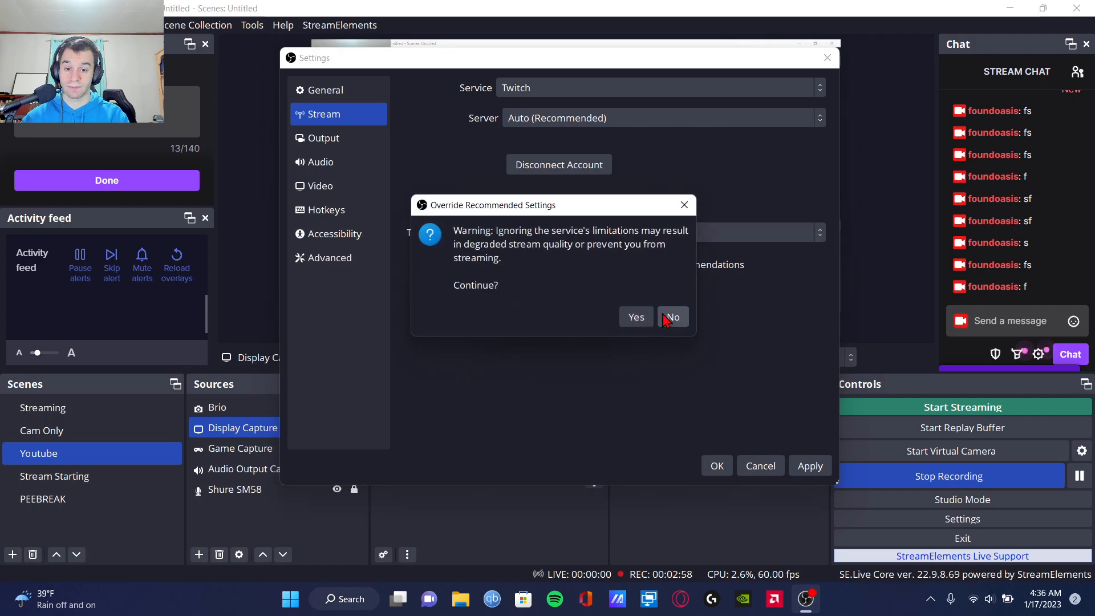
left_click(685, 205)
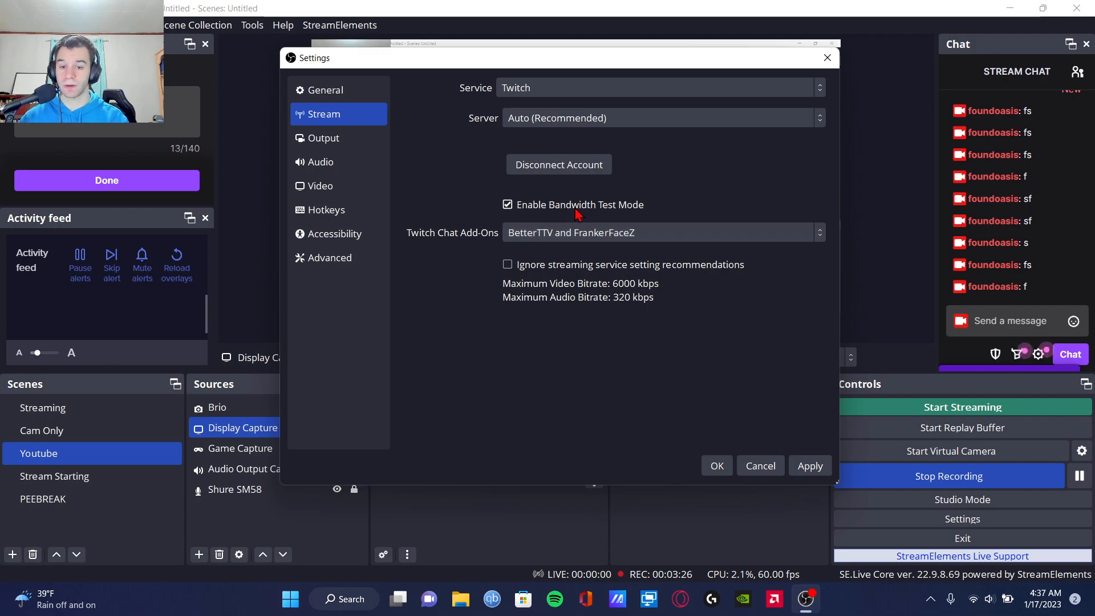
left_click(717, 465)
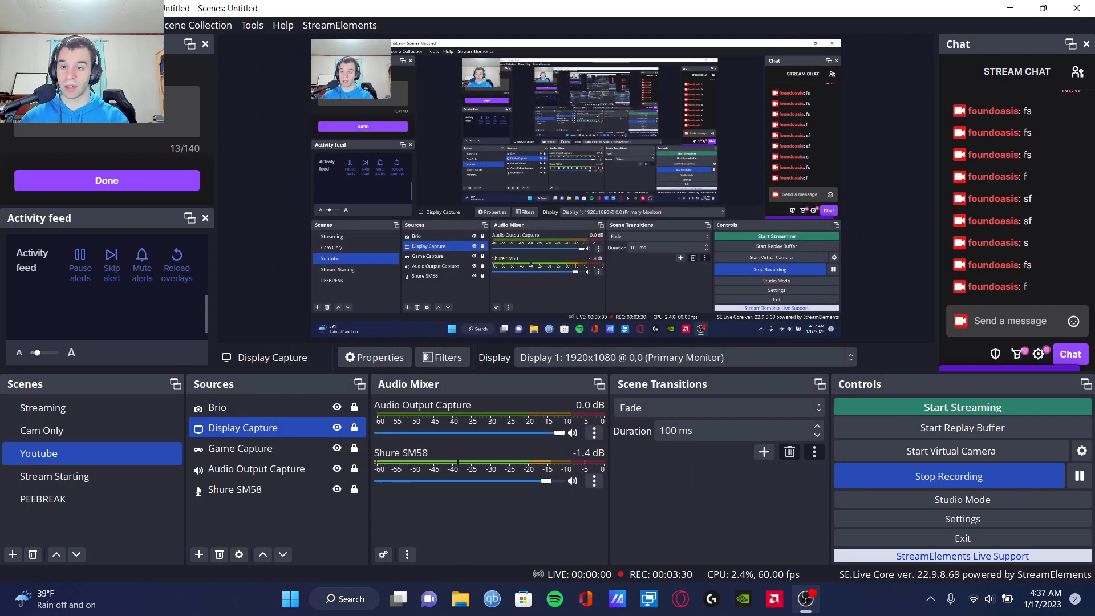
Step: Examine the performance statistics for CPU usage, rendering lag and encoding lag, and close them
left_click(96, 25)
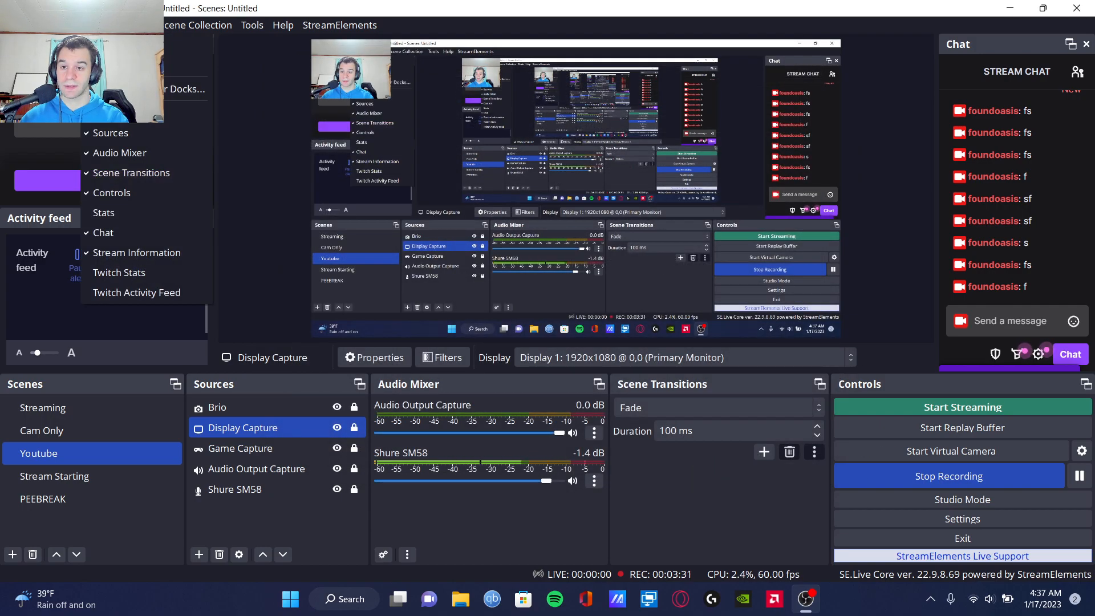
left_click(127, 220)
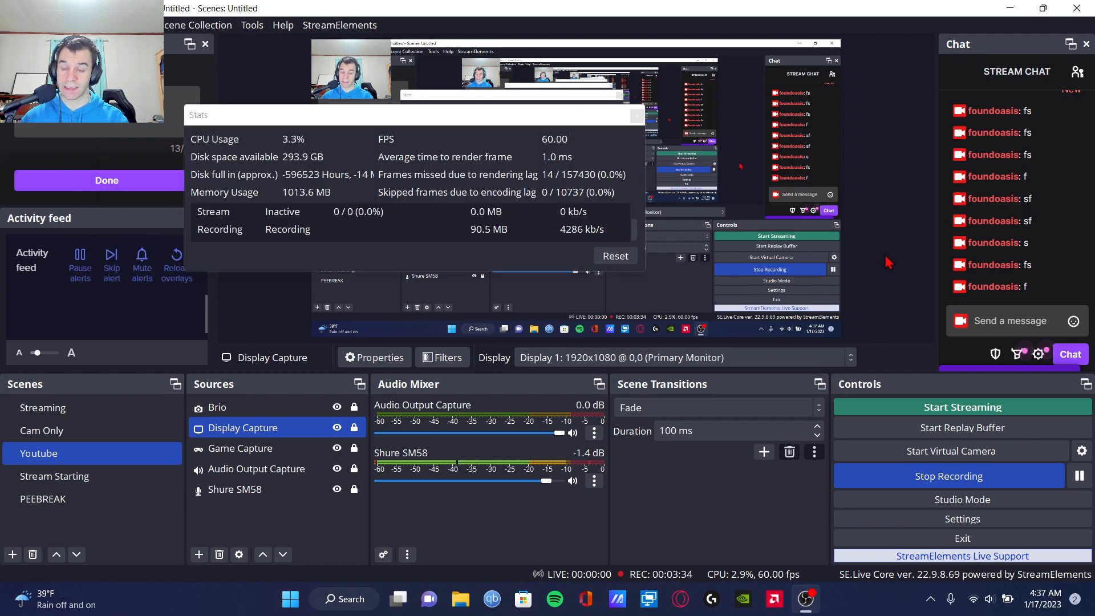
left_click_drag(386, 114, 277, 81)
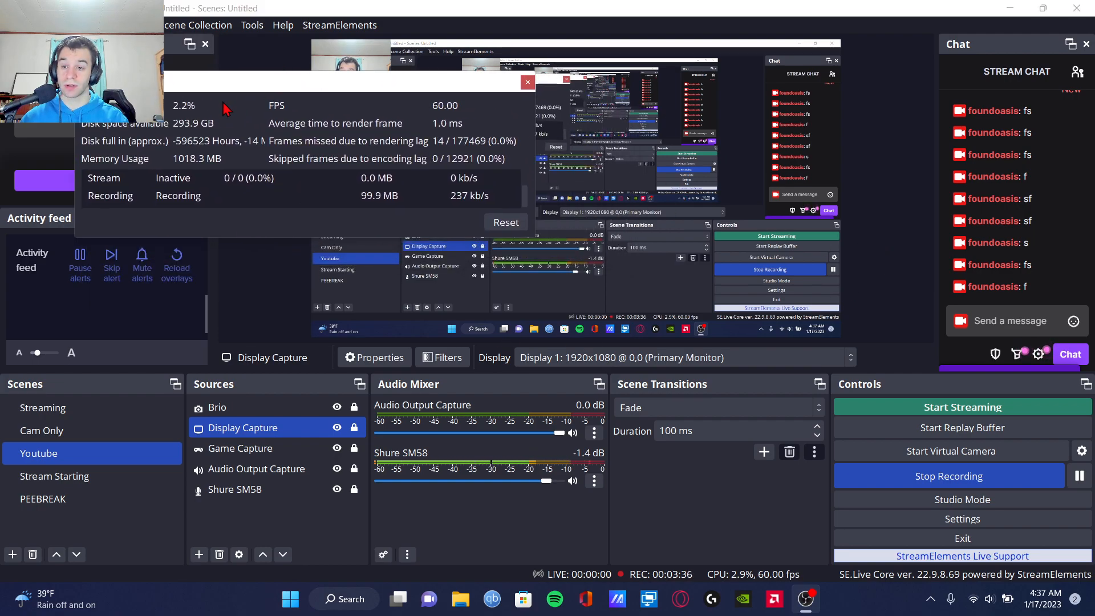
left_click(526, 84)
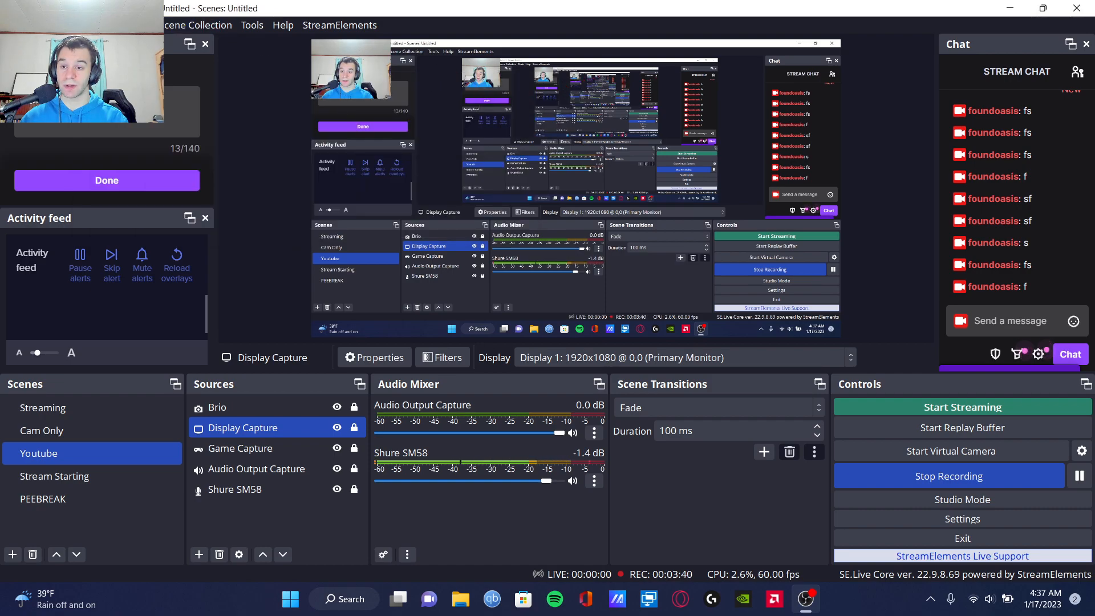
left_click(97, 25)
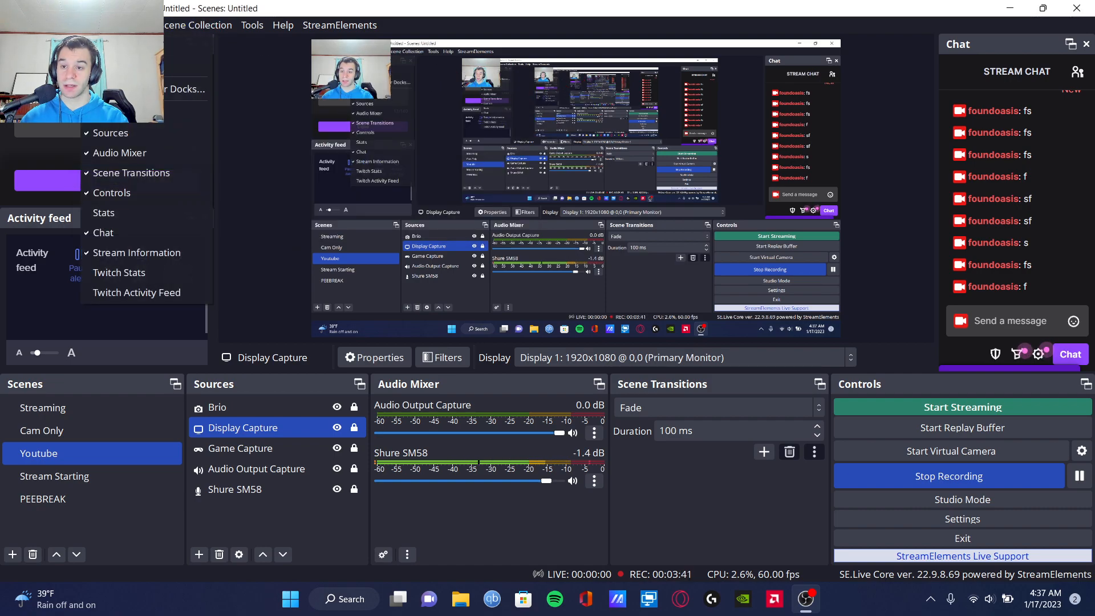
left_click(135, 216)
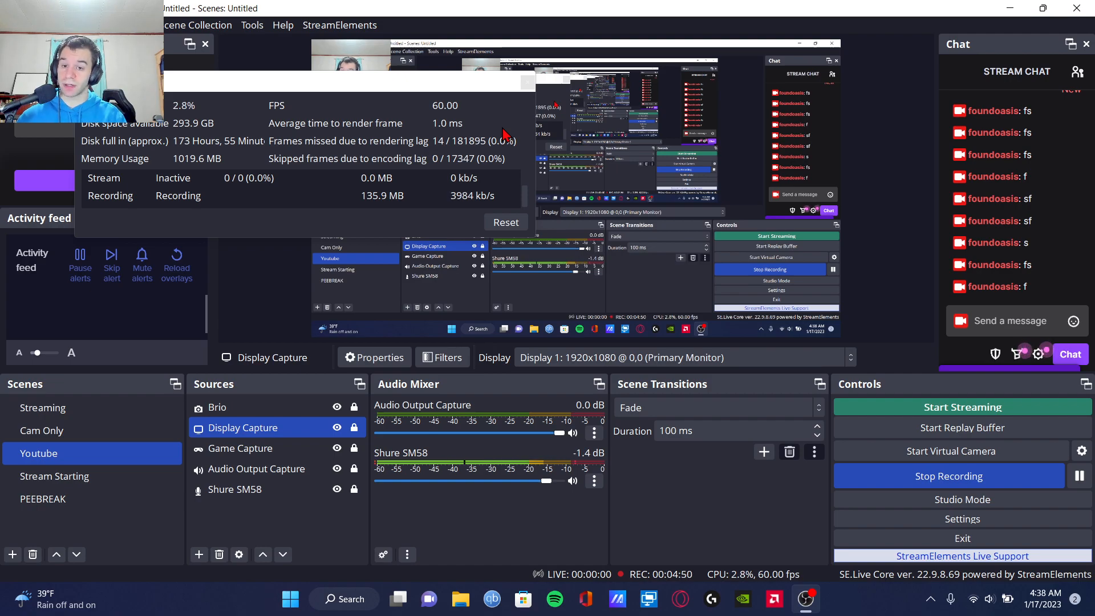
left_click(527, 82)
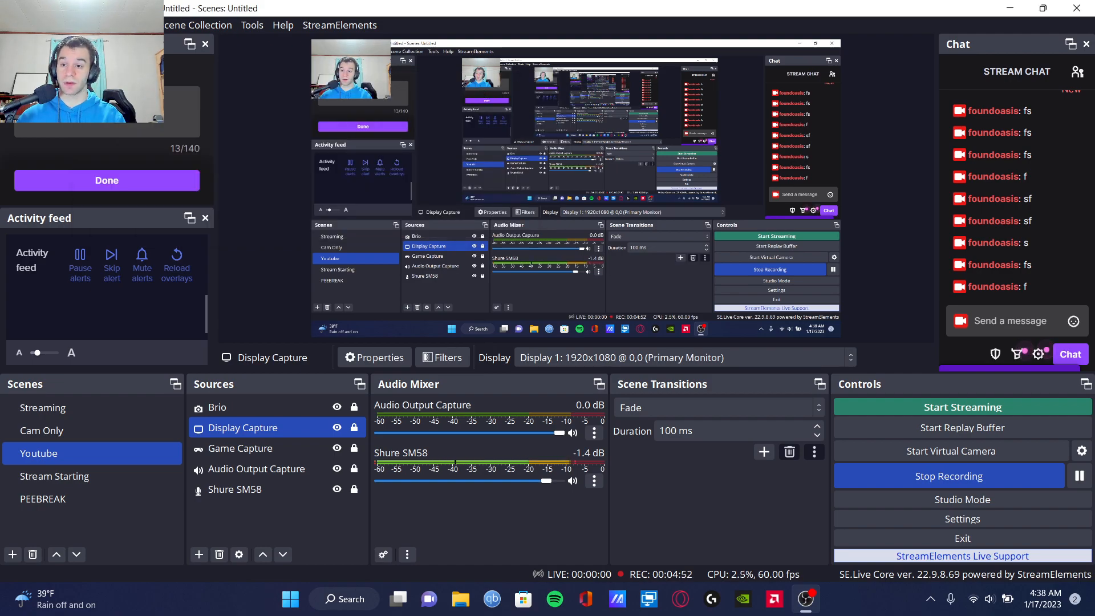
Step: Reopen the settings and examine the streaming output settings, from audio track and encoder to the maximum B-frames
left_click(12, 25)
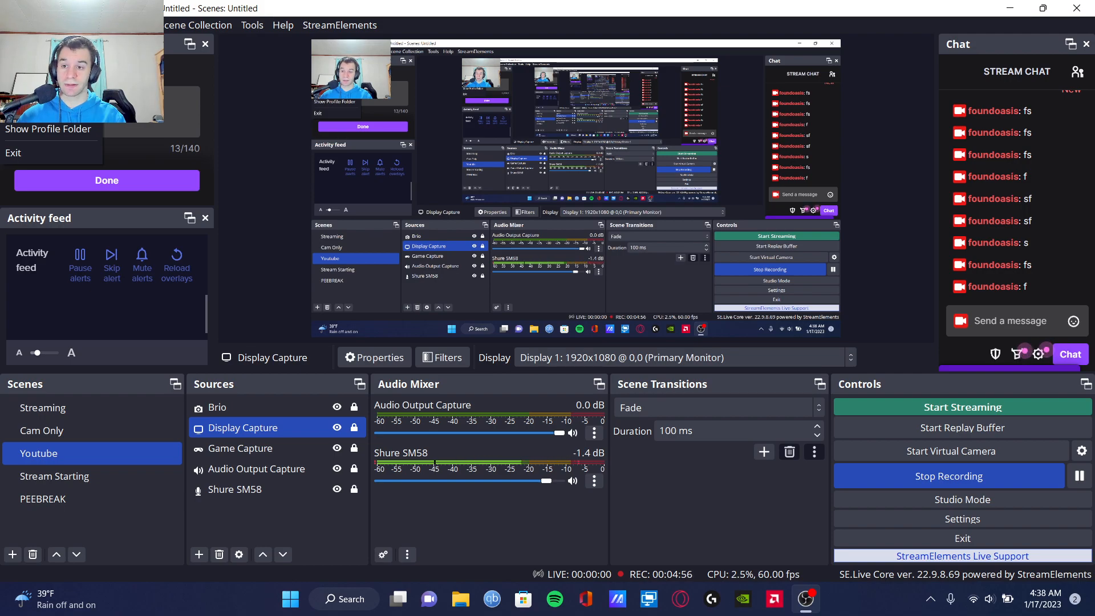
left_click(23, 81)
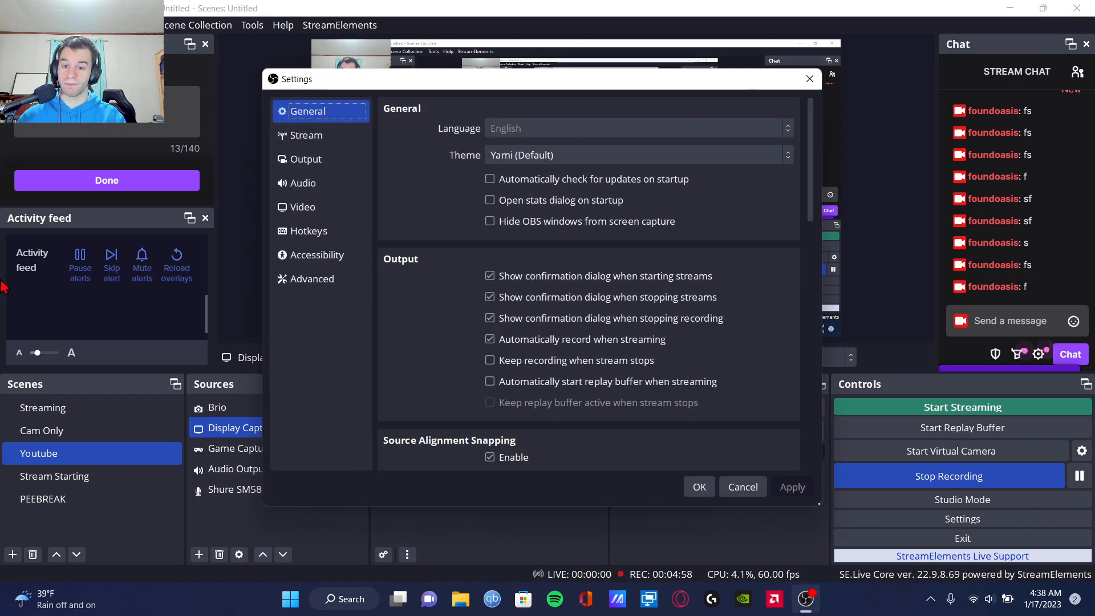
left_click(321, 137)
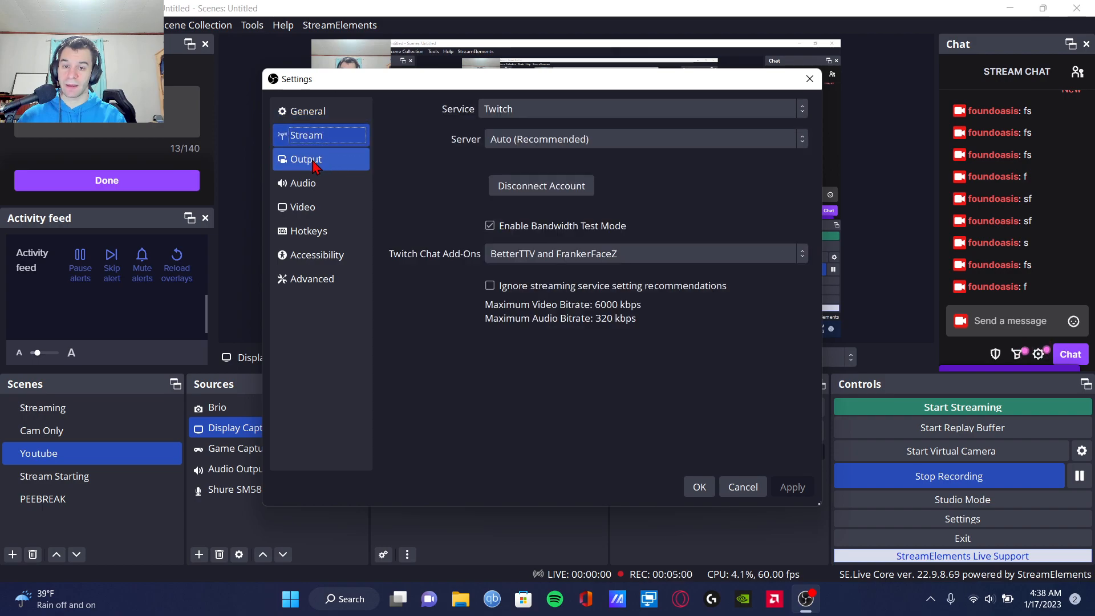
left_click(314, 164)
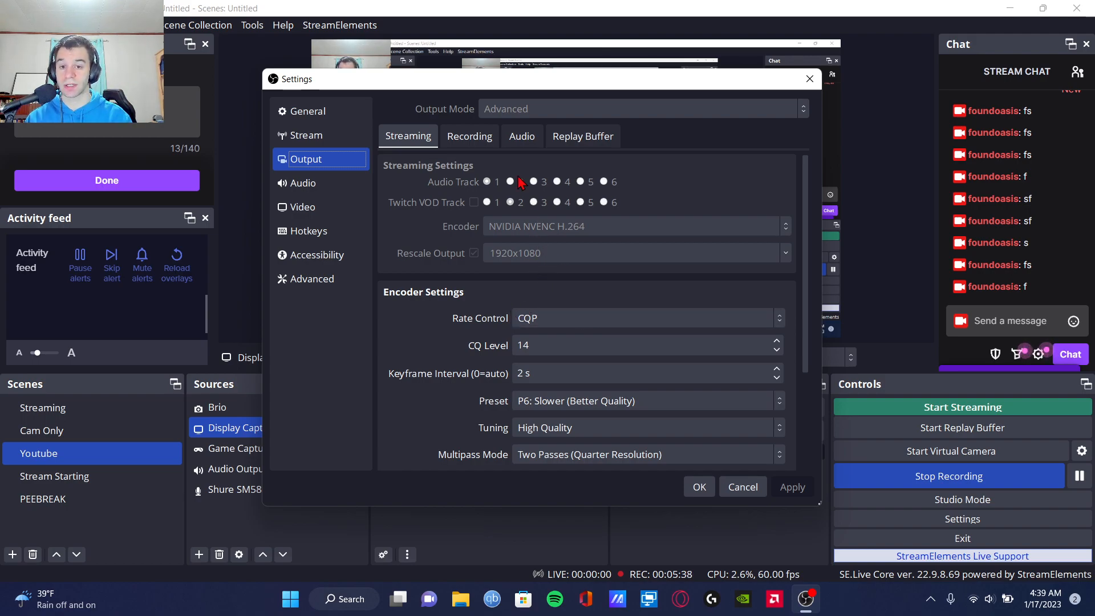
scroll(520, 288, "down", 3)
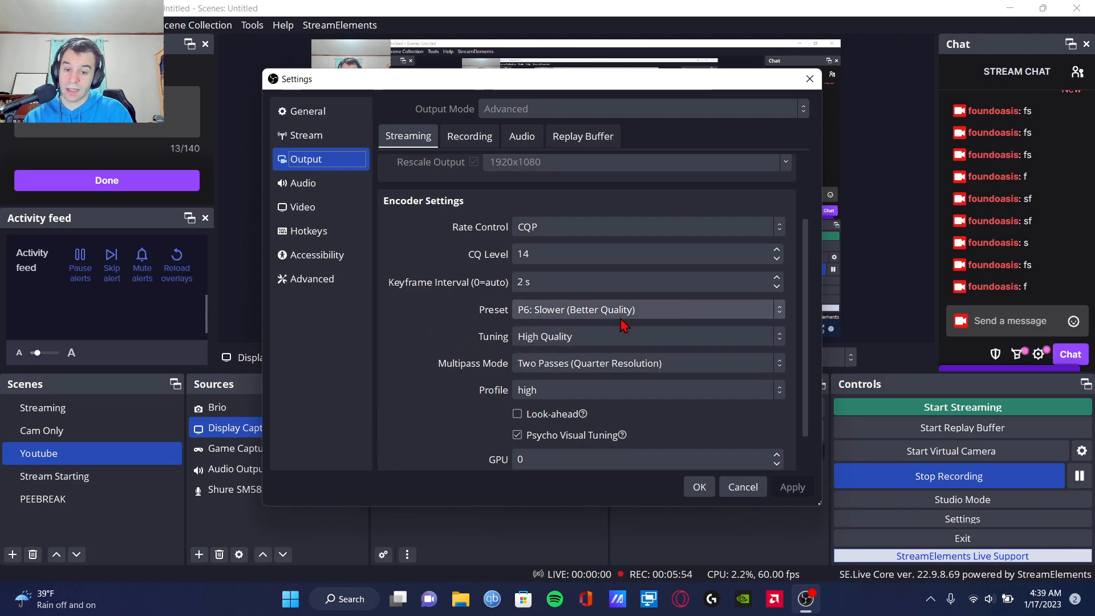
scroll(519, 373, "down", 1)
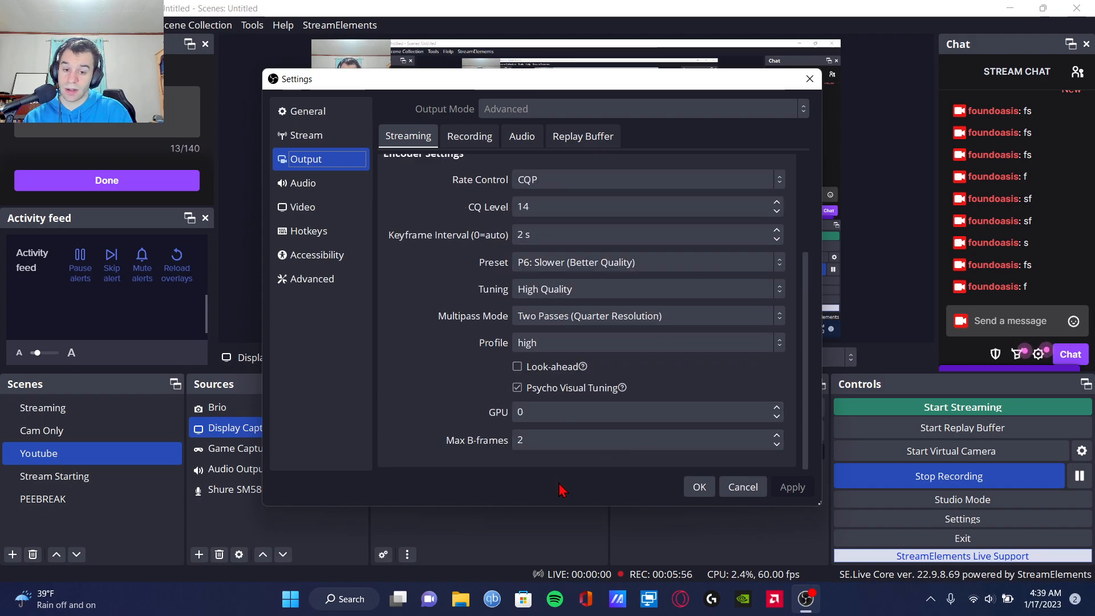
Step: Examine the recording output settings, including recording path, format, encoder, rate control and preset
left_click(471, 140)
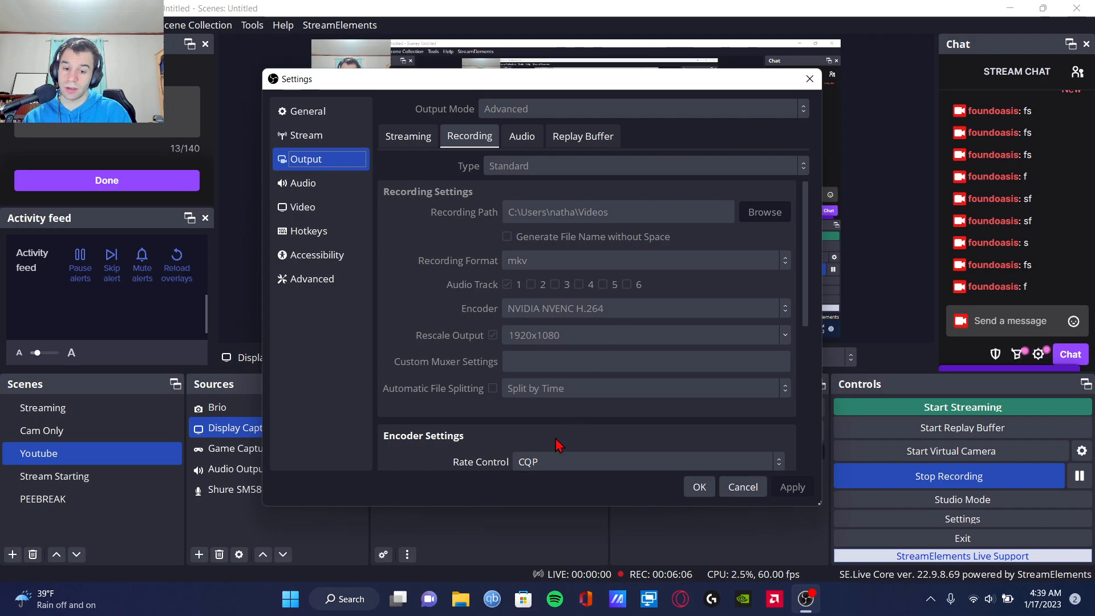
left_click_drag(576, 84, 901, 122)
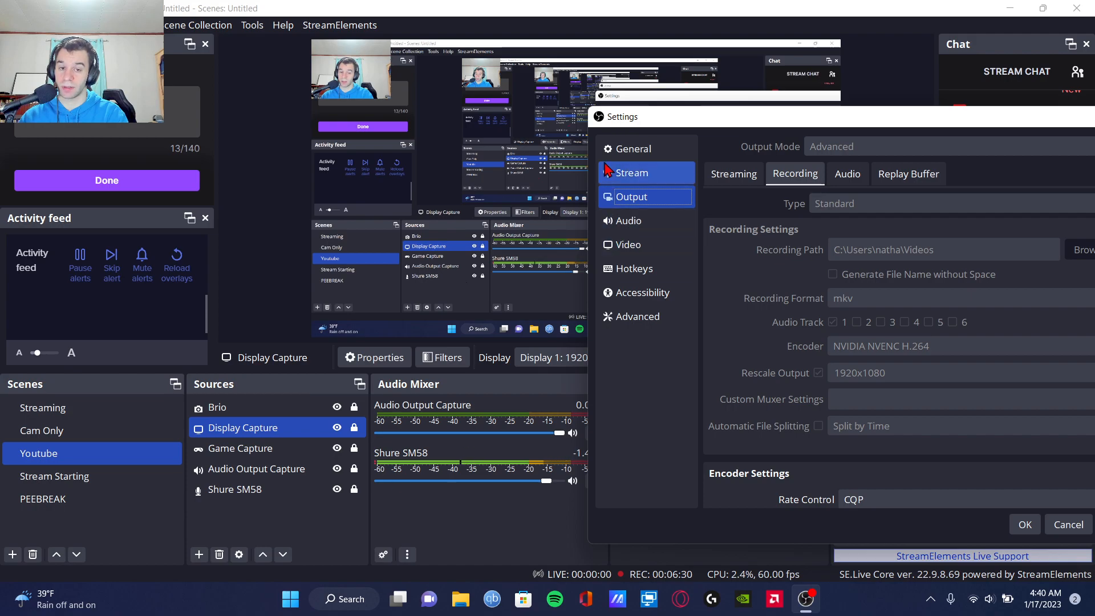
mouse_move(647, 120)
left_mouse_down()
mouse_move(602, 115)
mouse_move(637, 108)
left_mouse_up()
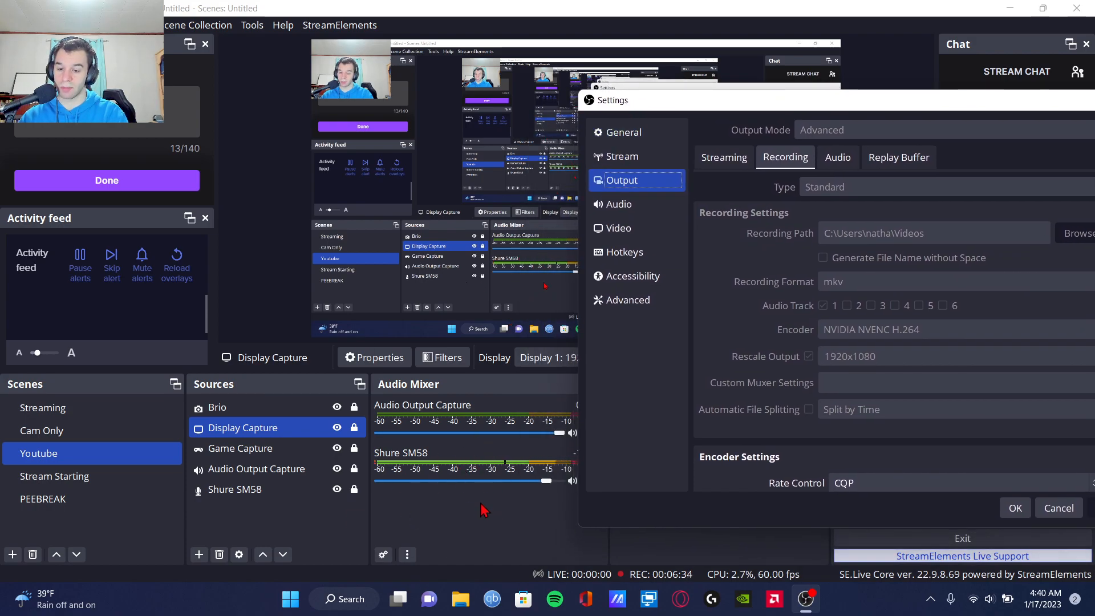
left_click_drag(791, 105, 462, 70)
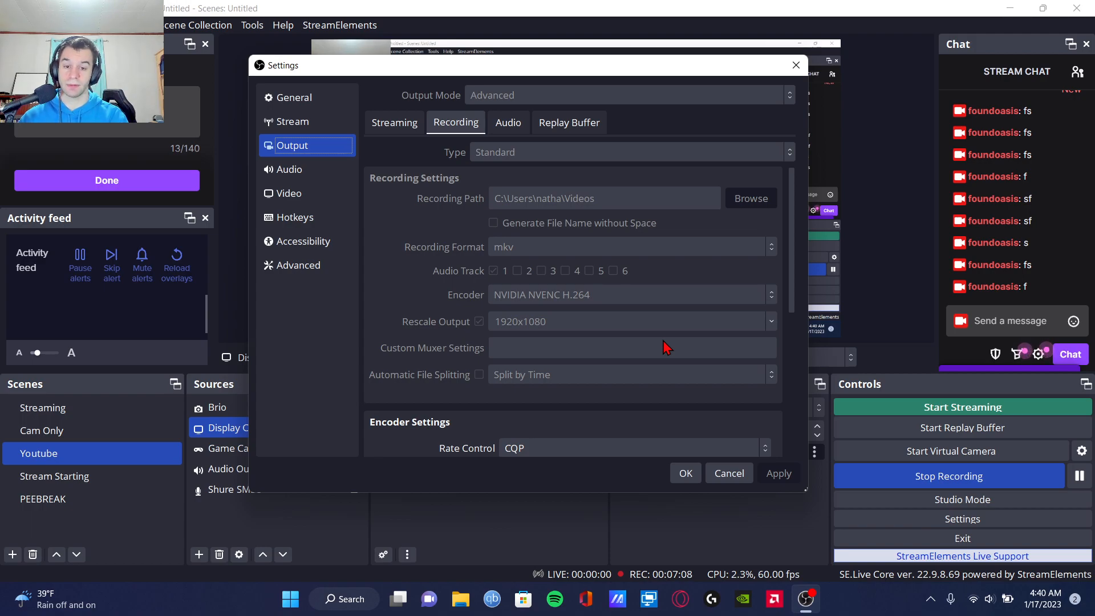
scroll(666, 345, "down", 3)
scroll(606, 319, "down", 3)
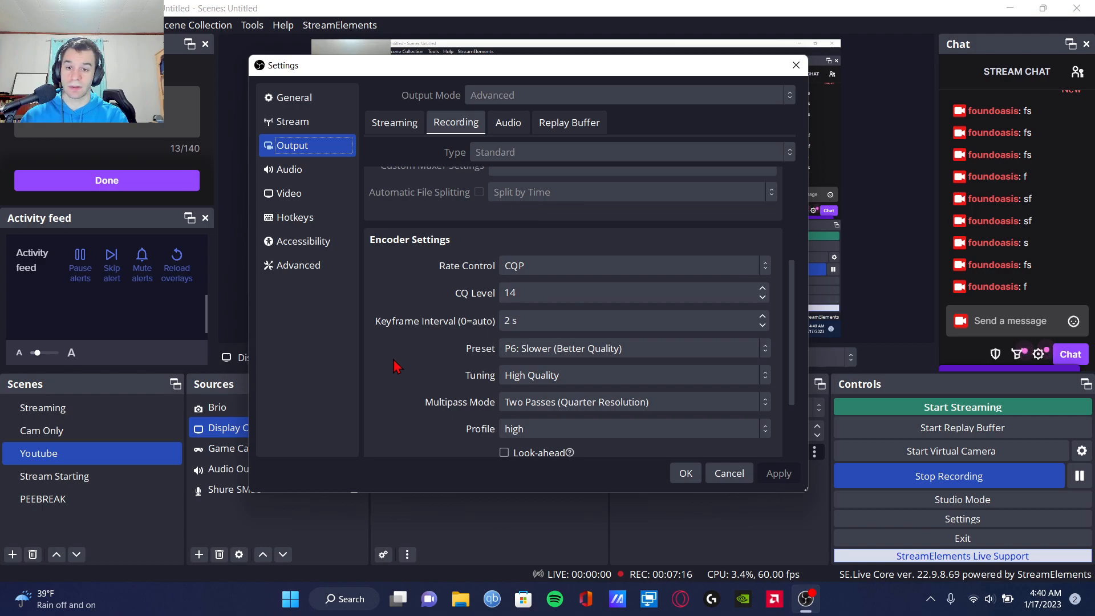
Step: Examine the output settings for the audio tracks and the replay buffer
left_click(506, 123)
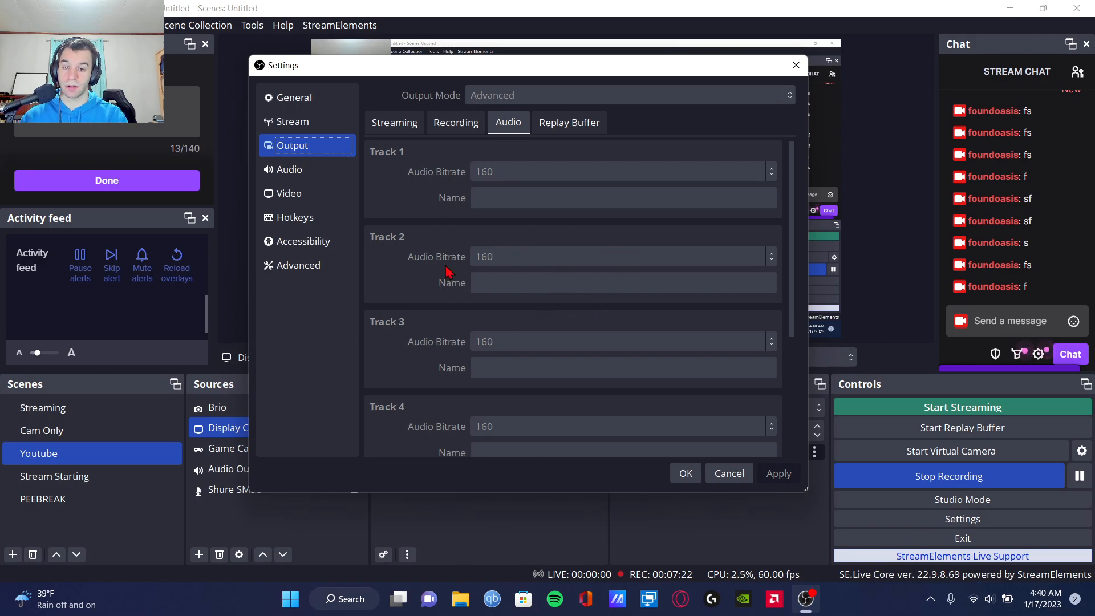
left_click(576, 130)
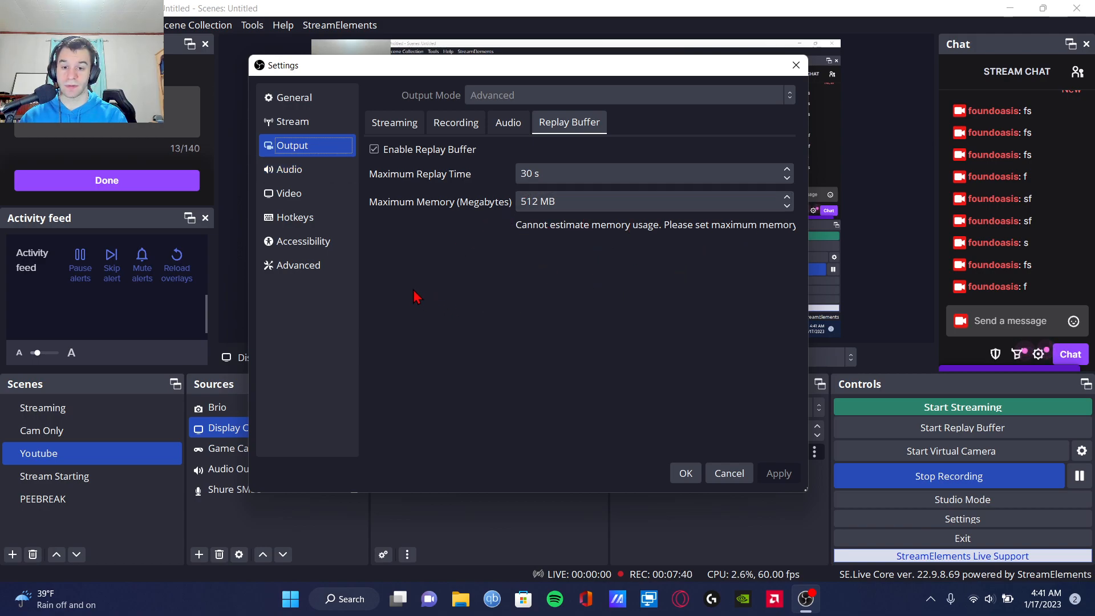
Step: Examine the audio settings, from sample rate and global audio devices to meters, monitoring device and the push-to-mute and push-to-talk options
left_click(306, 169)
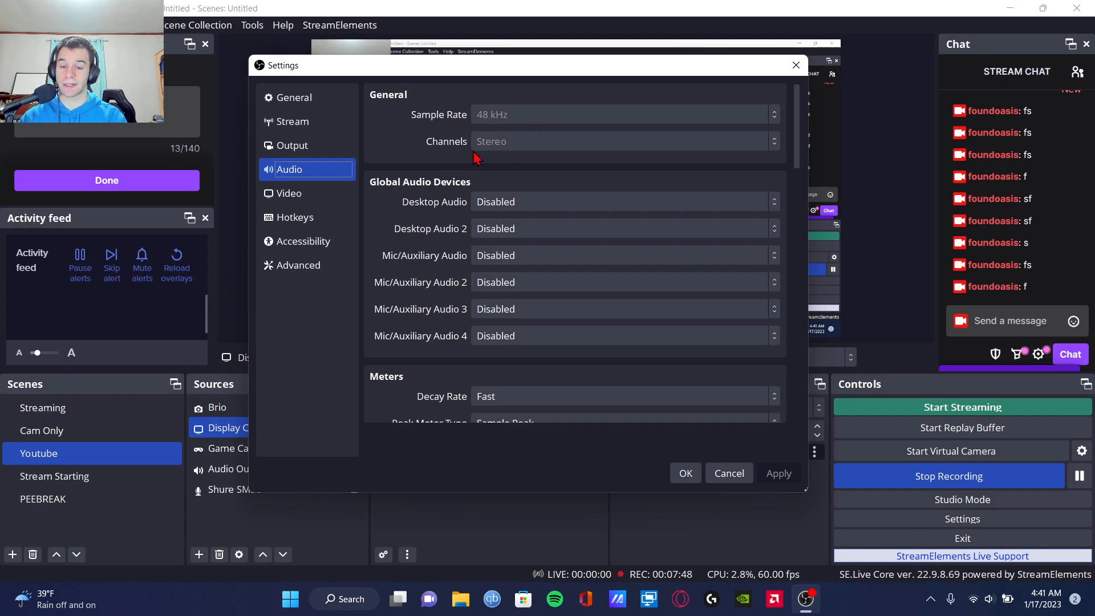
scroll(398, 296, "down", 2)
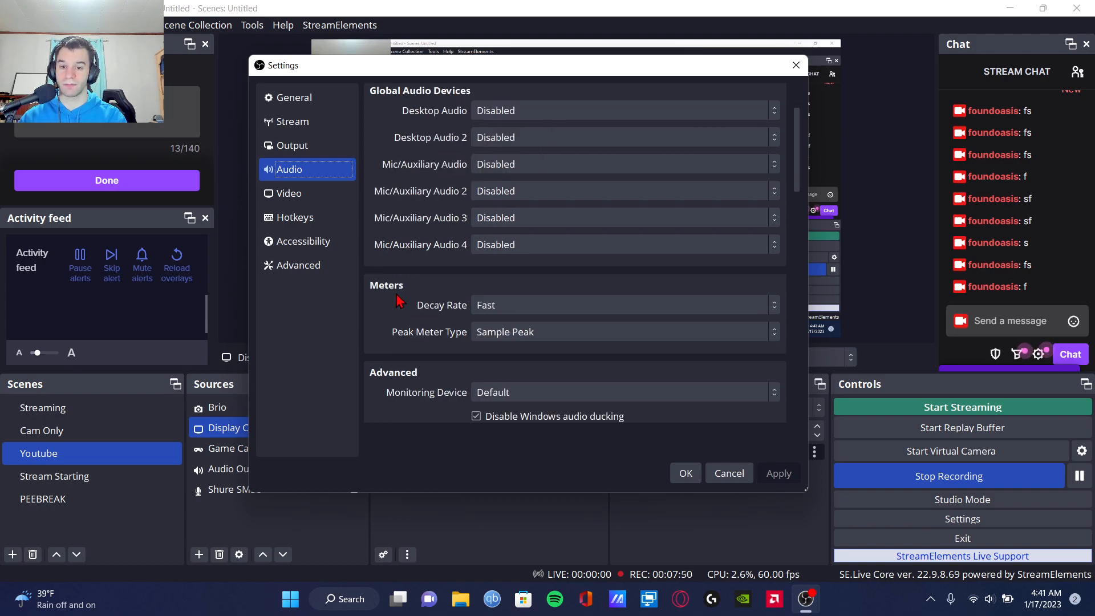
scroll(402, 311, "down", 2)
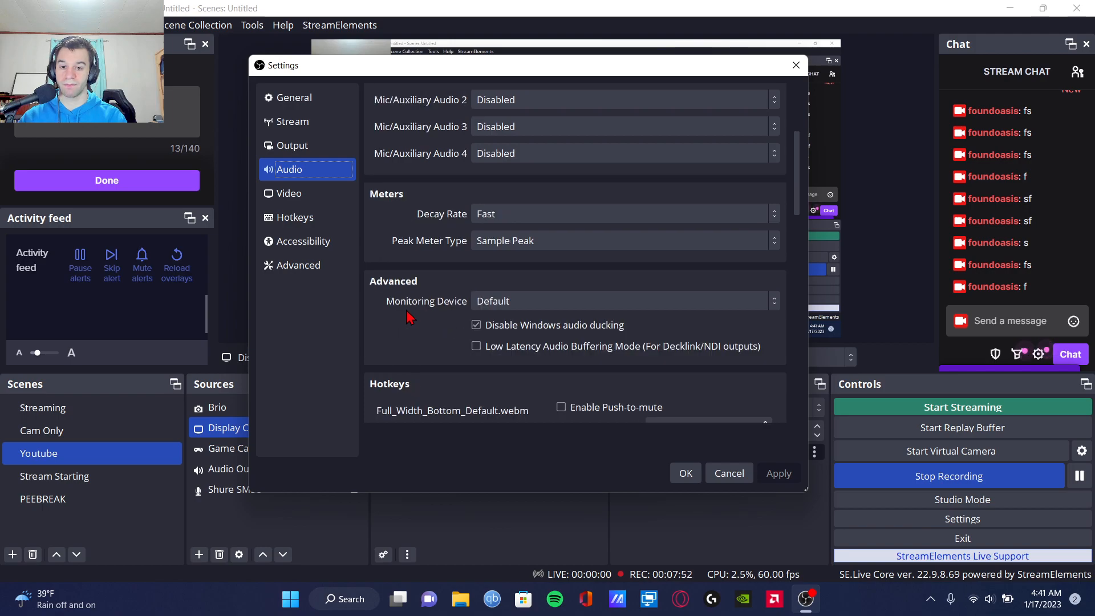
scroll(406, 337, "down", 4)
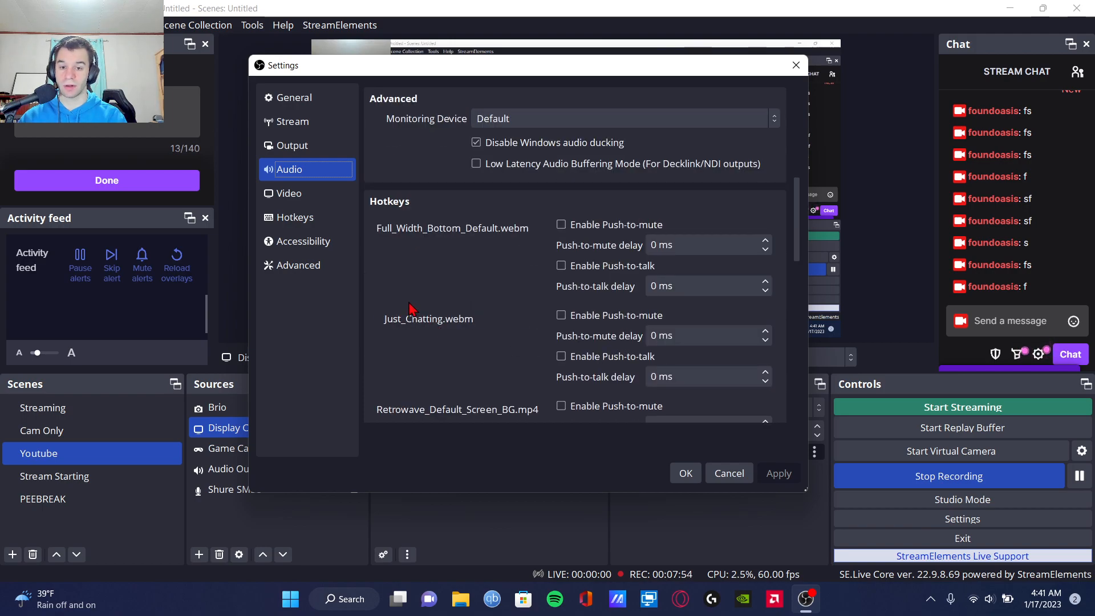
scroll(408, 319, "up", 4)
scroll(407, 311, "down", 10)
scroll(406, 314, "down", 6)
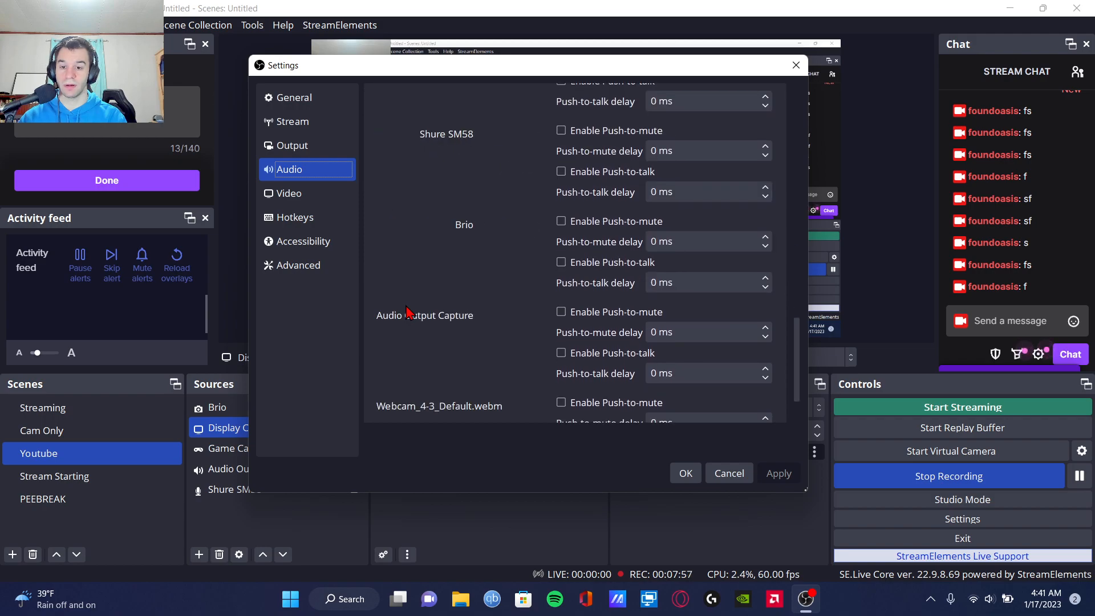
Step: Review the video resolution and FPS settings, the hotkey assignments and the accessibility colors
left_click(324, 195)
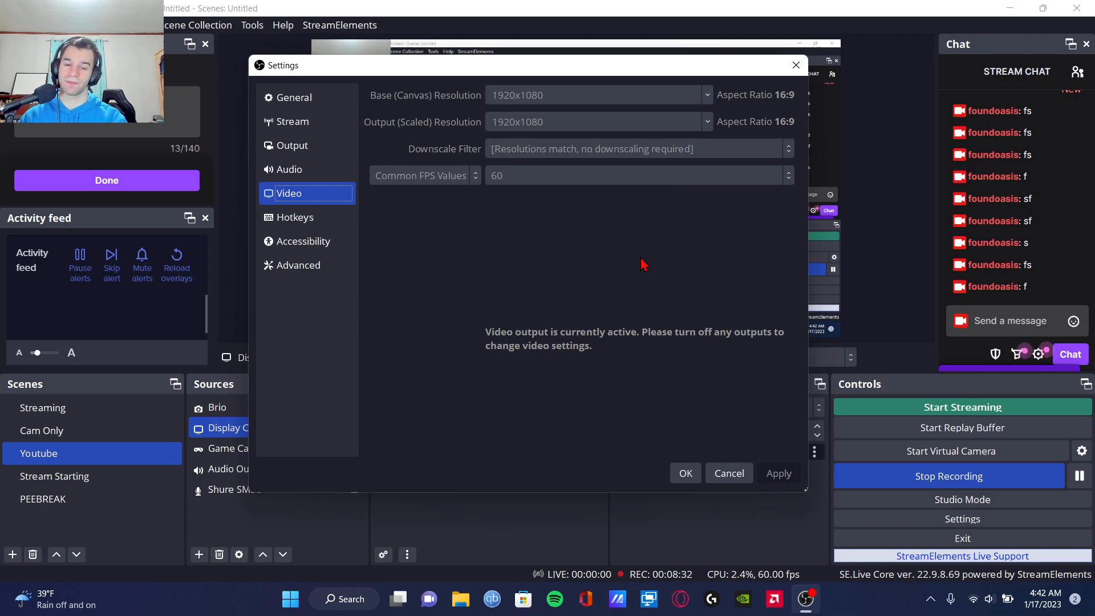
left_click(333, 219)
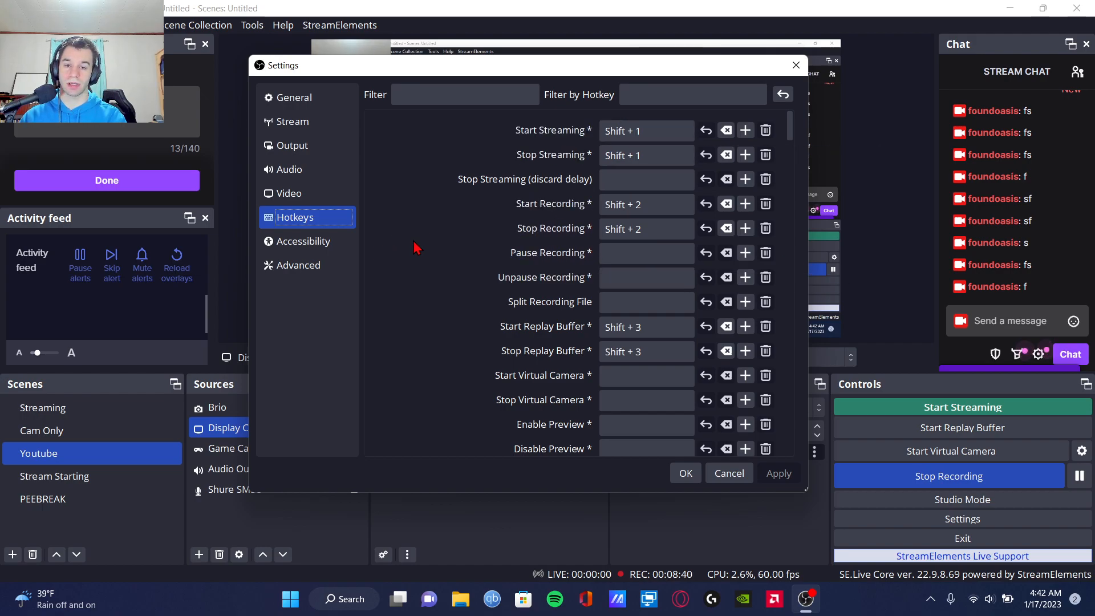
left_click(311, 245)
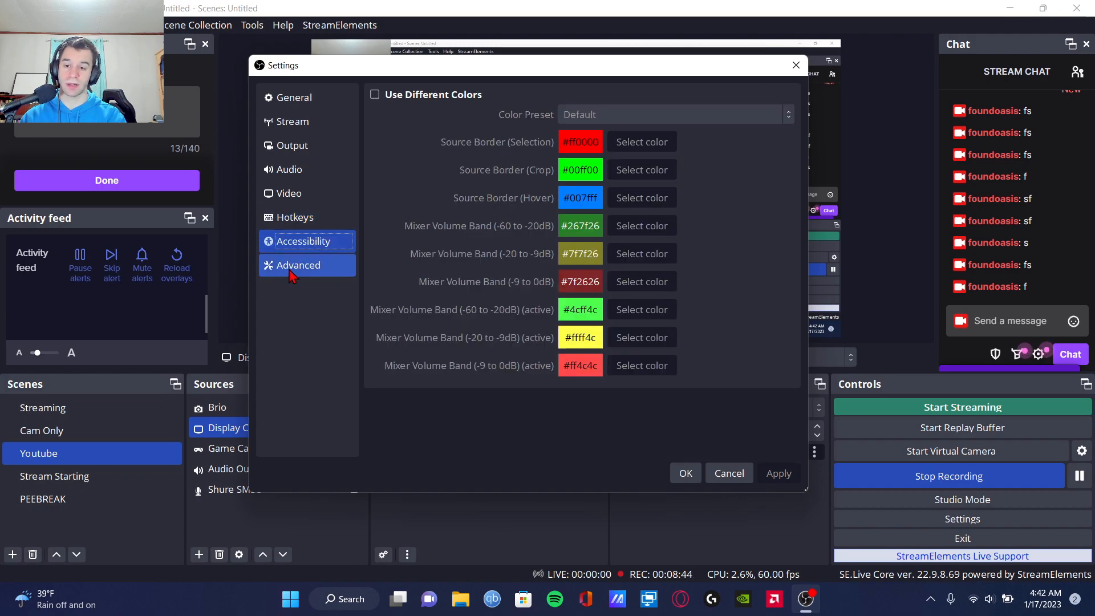
Step: Examine the advanced settings for process priority, keeping it at Normal, and for the video renderer and color options
left_click(292, 275)
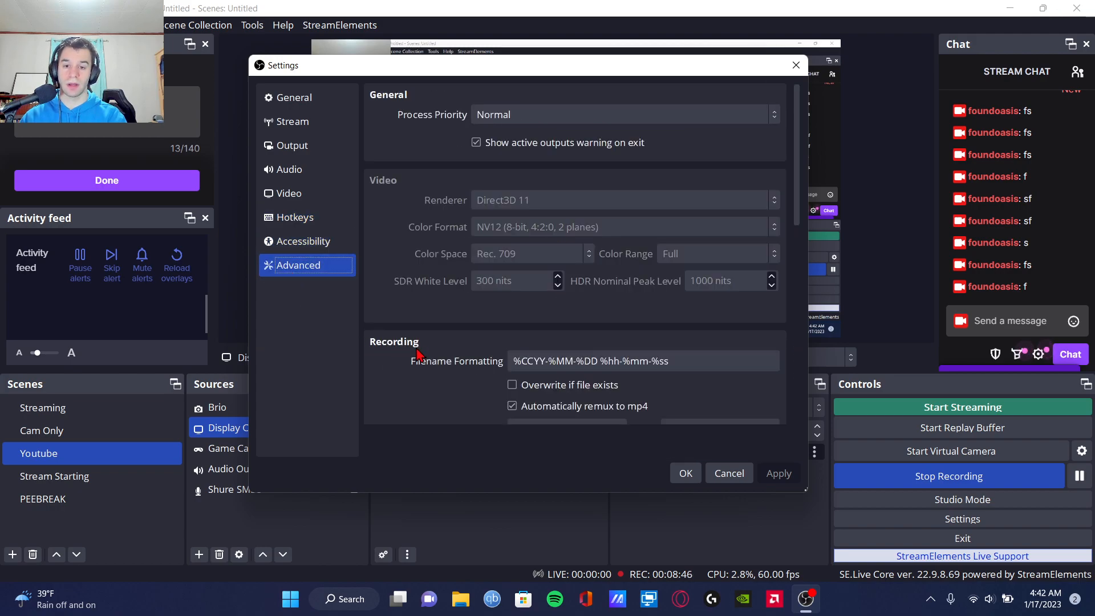
left_click(494, 114)
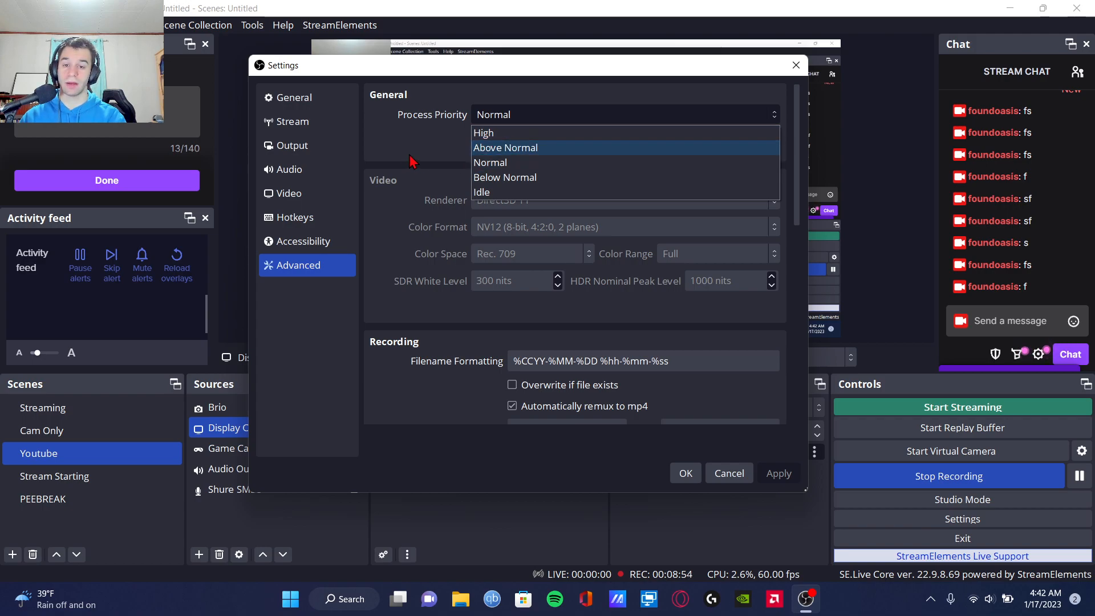
left_click(495, 165)
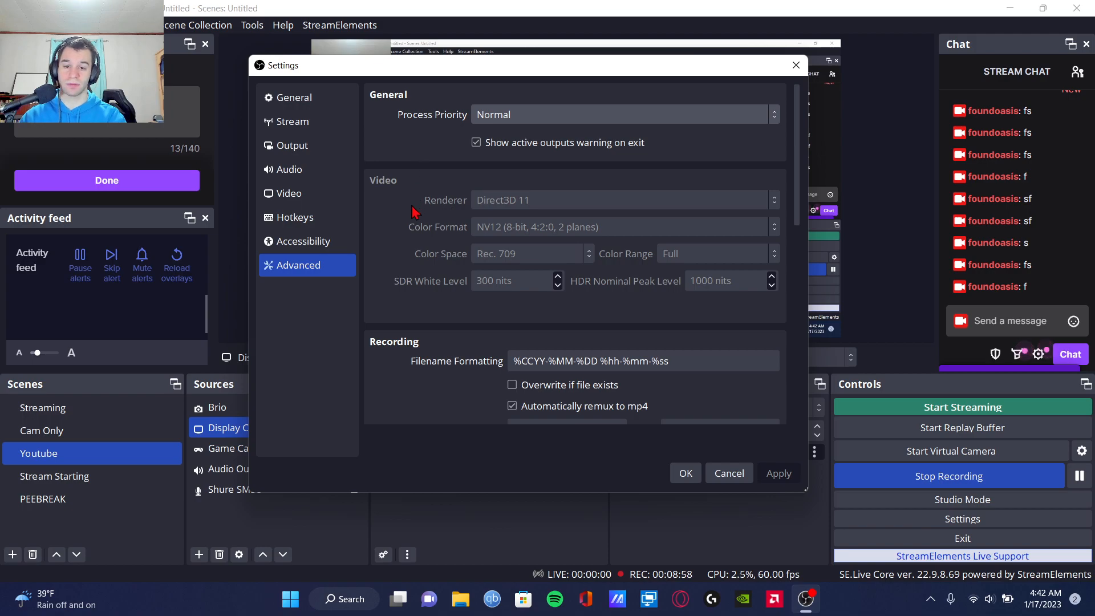
scroll(417, 212, "down", 2)
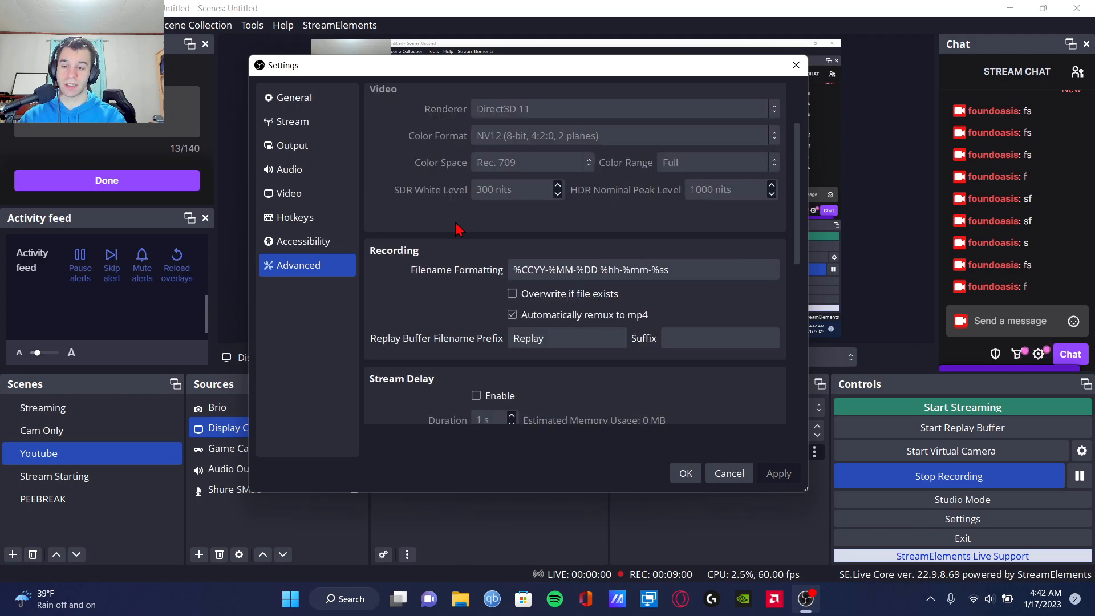
scroll(456, 229, "up", 2)
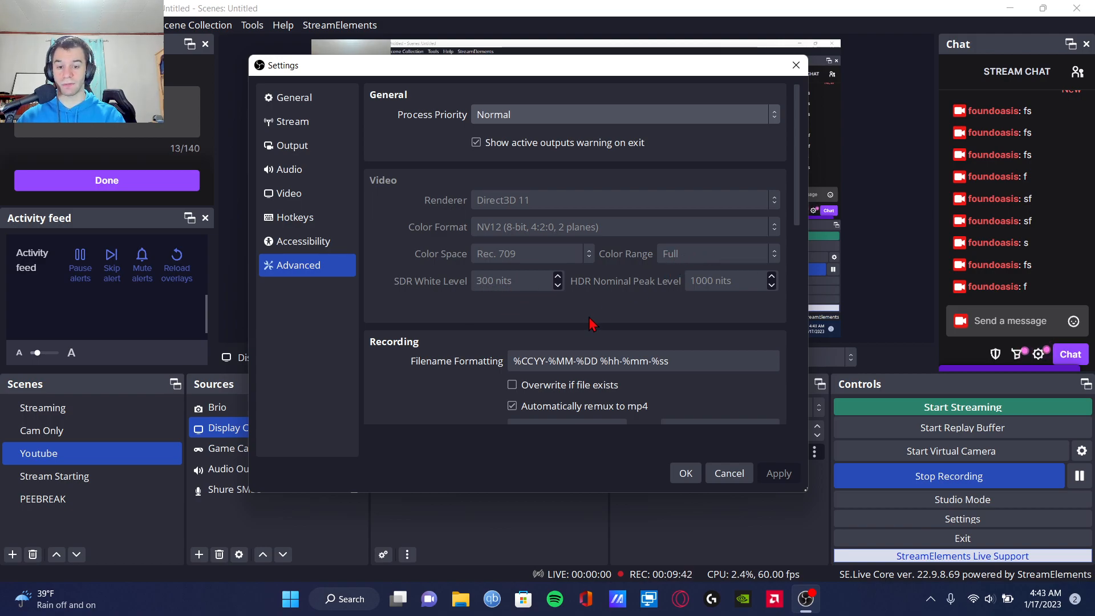
Step: Examine the advanced recording, stream delay, automatic reconnect, network, source and hotkey settings, and close the settings
scroll(633, 296, "down", 3)
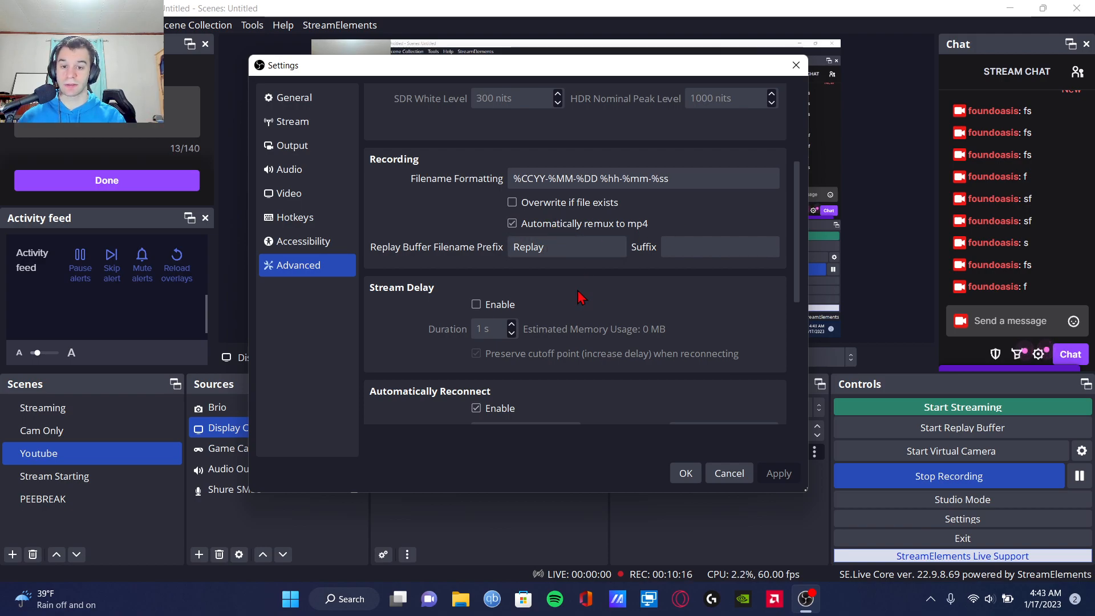
scroll(582, 298, "down", 2)
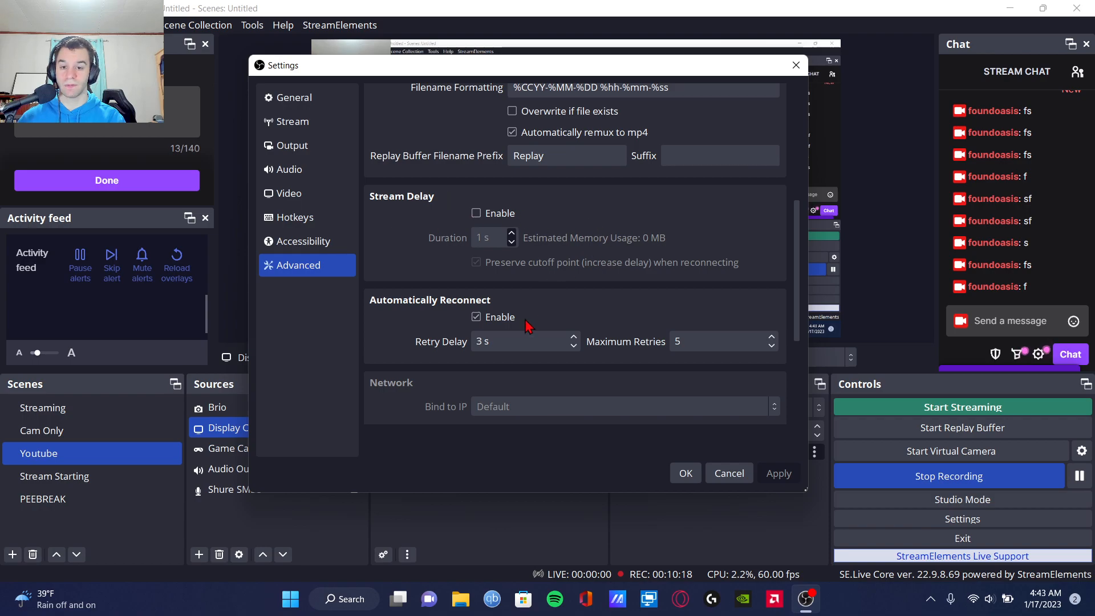
scroll(500, 279, "down", 2)
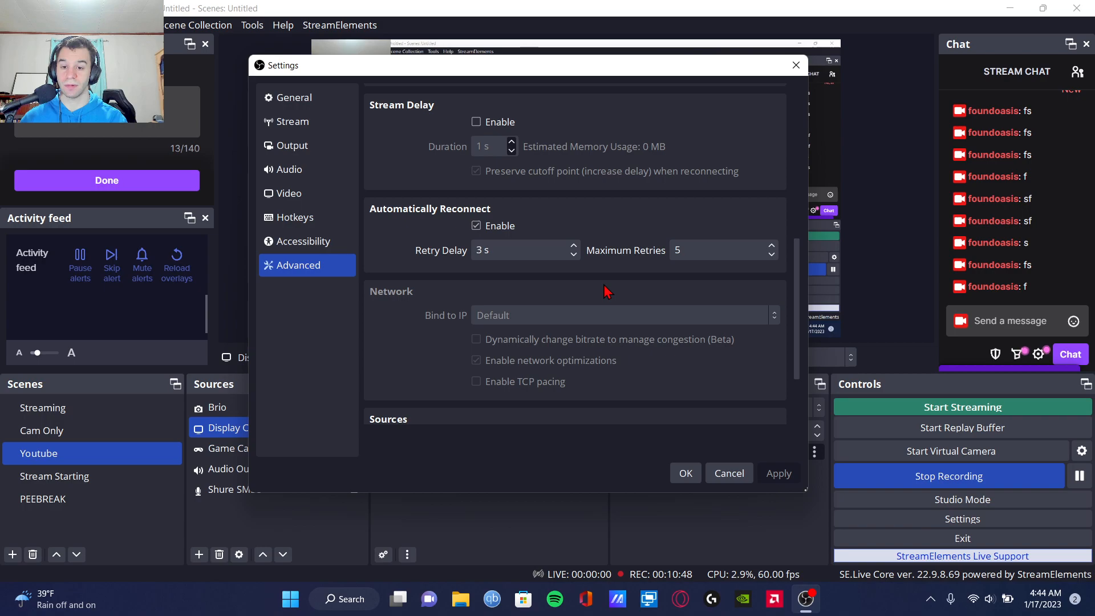
scroll(633, 285, "down", 3)
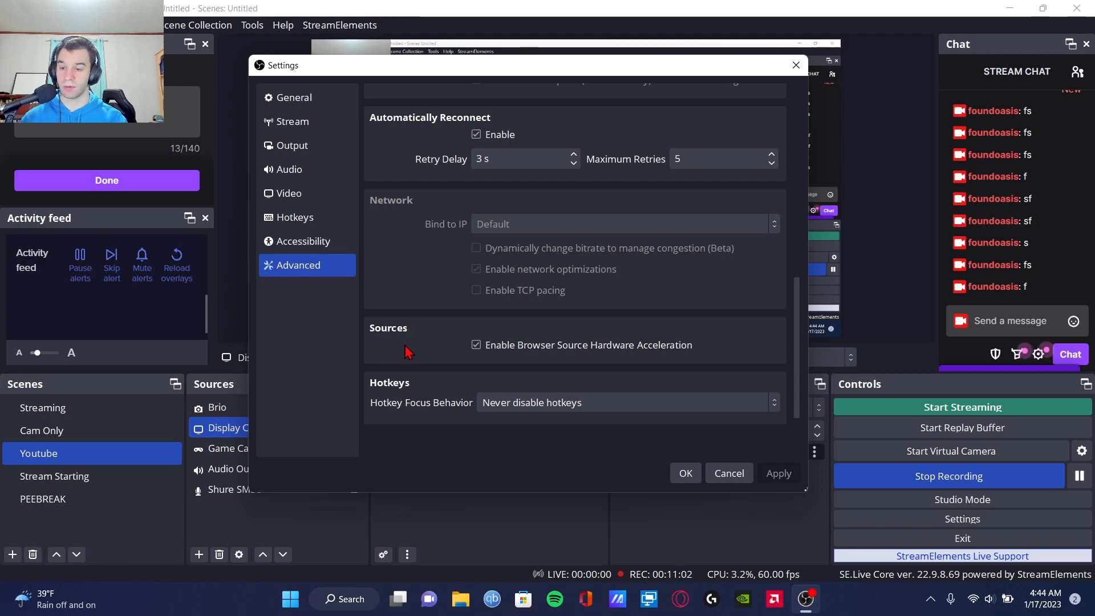
left_click(686, 473)
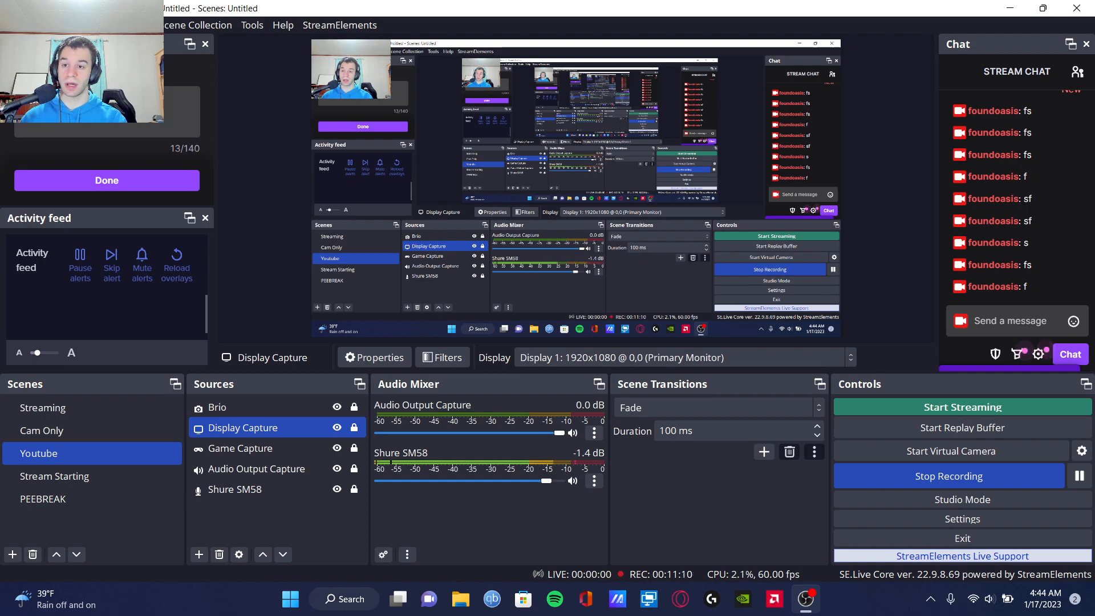
Step: Review the list of available docks and look through the stream information dock
left_click(97, 25)
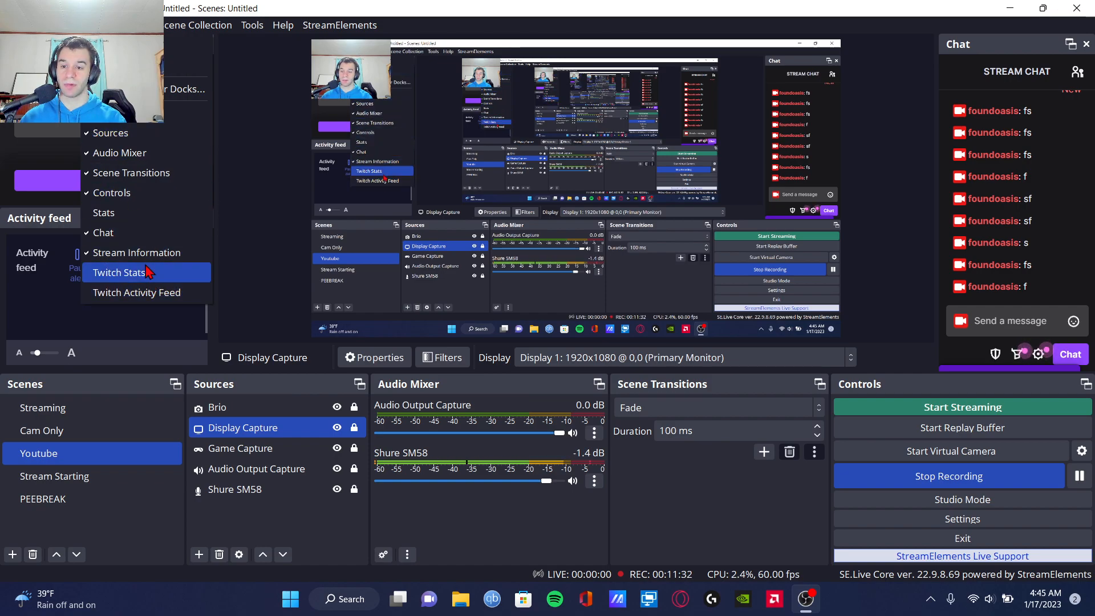
left_click(270, 212)
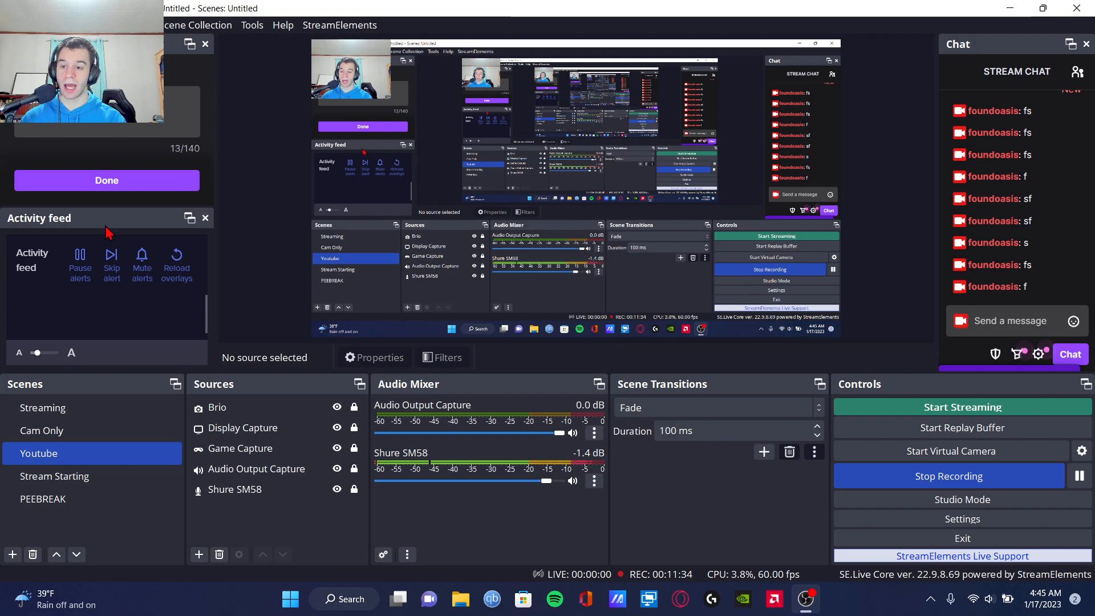
scroll(153, 137, "down", 5)
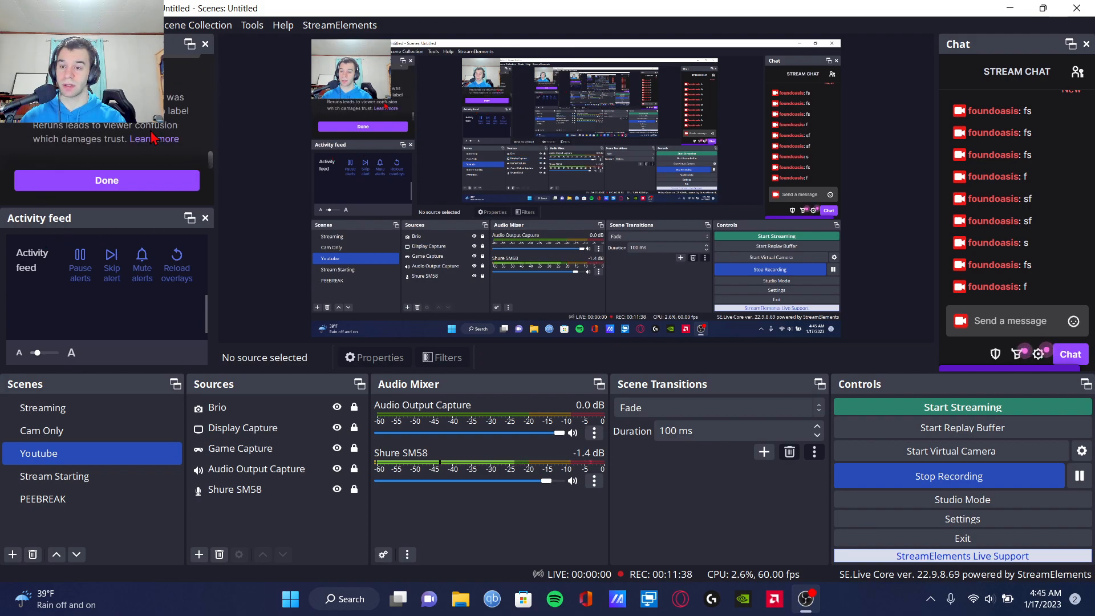
scroll(153, 136, "up", 3)
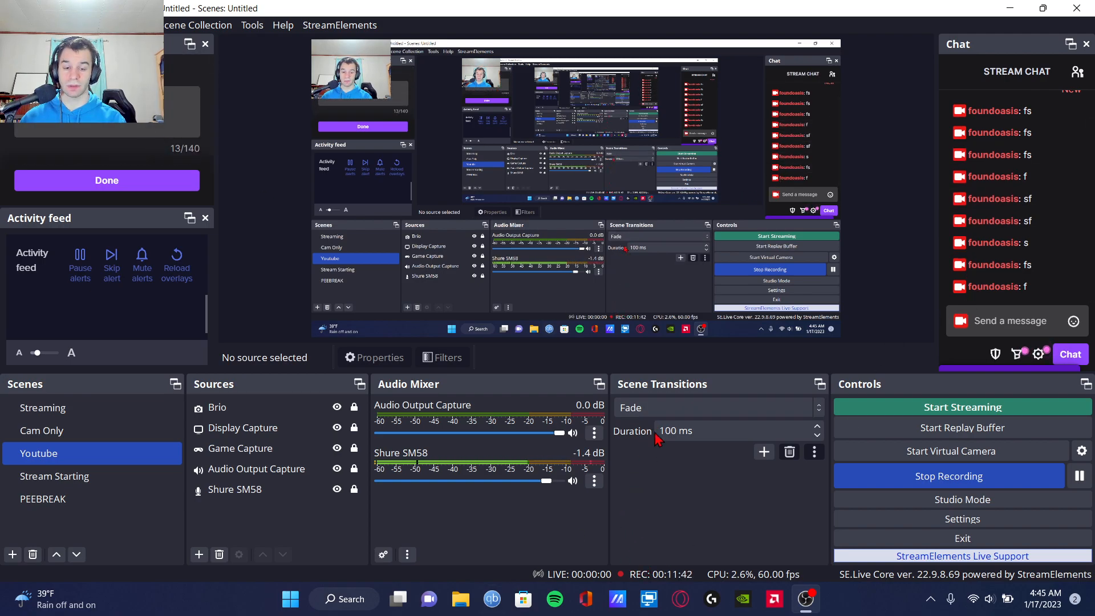
Step: View the available scene transition types, leaving Fade selected
left_click(644, 408)
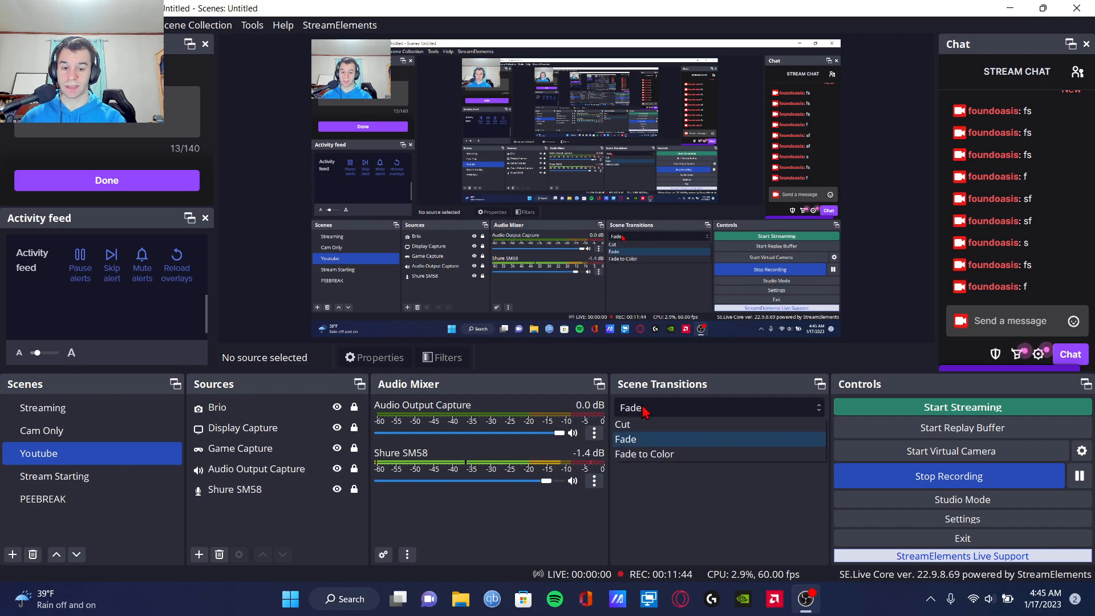
left_click(642, 406)
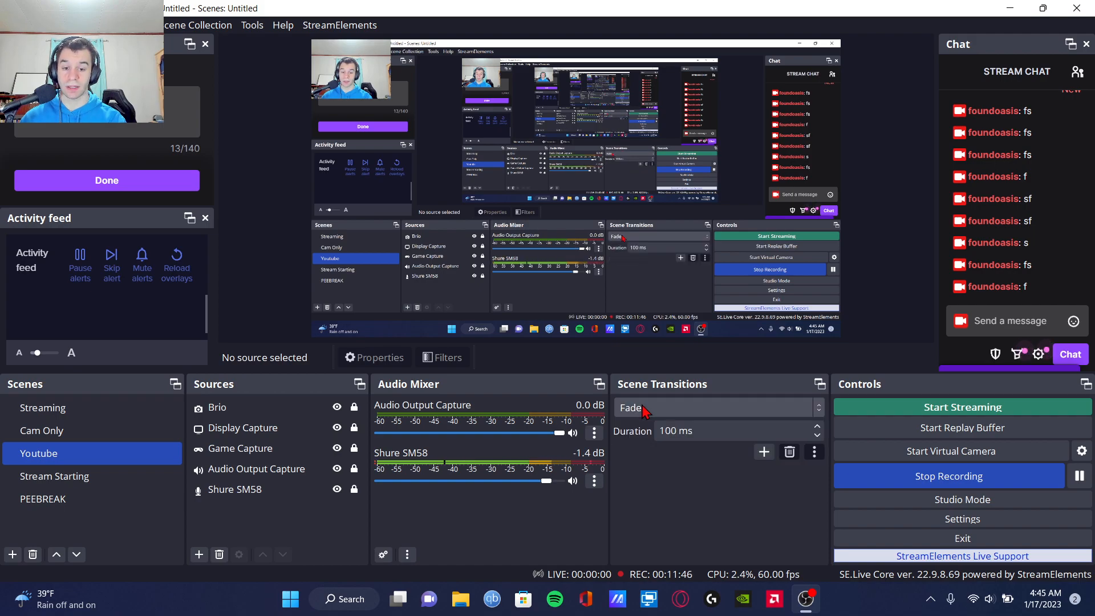
left_click(642, 406)
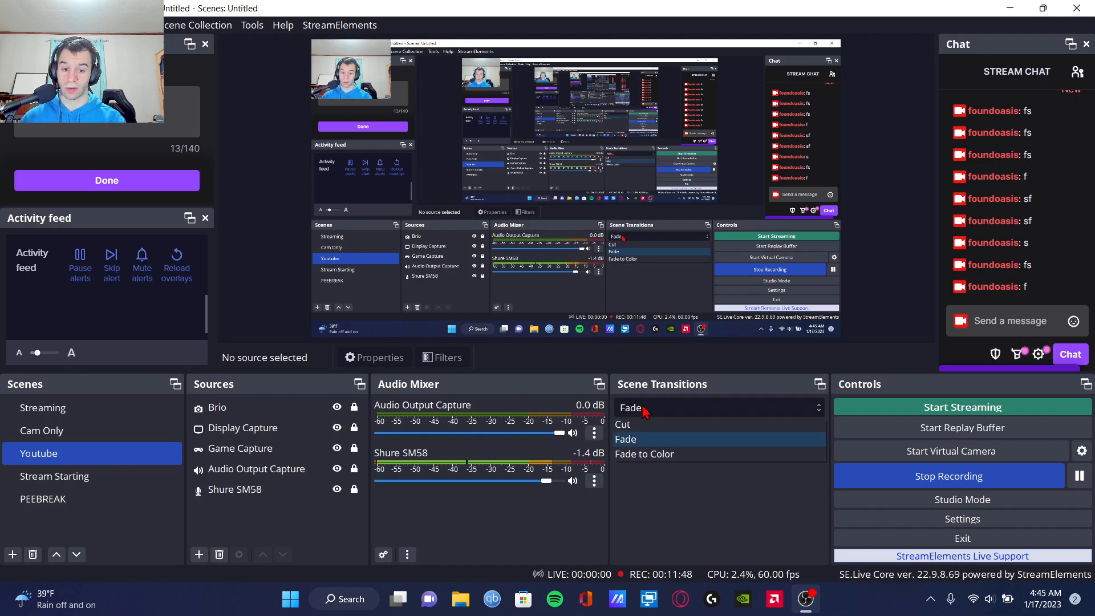
left_click(642, 405)
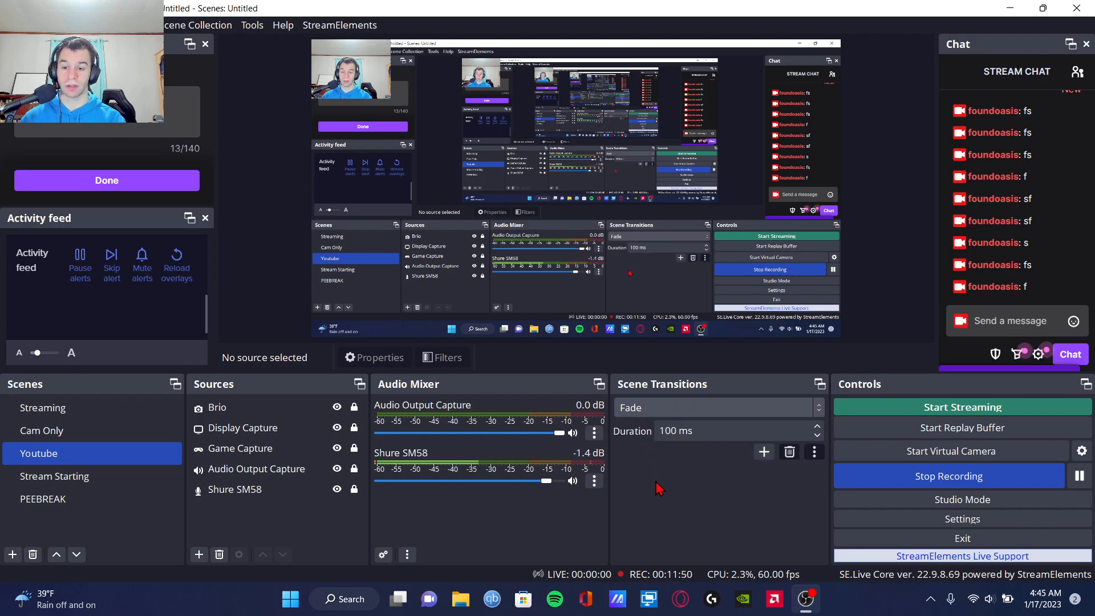